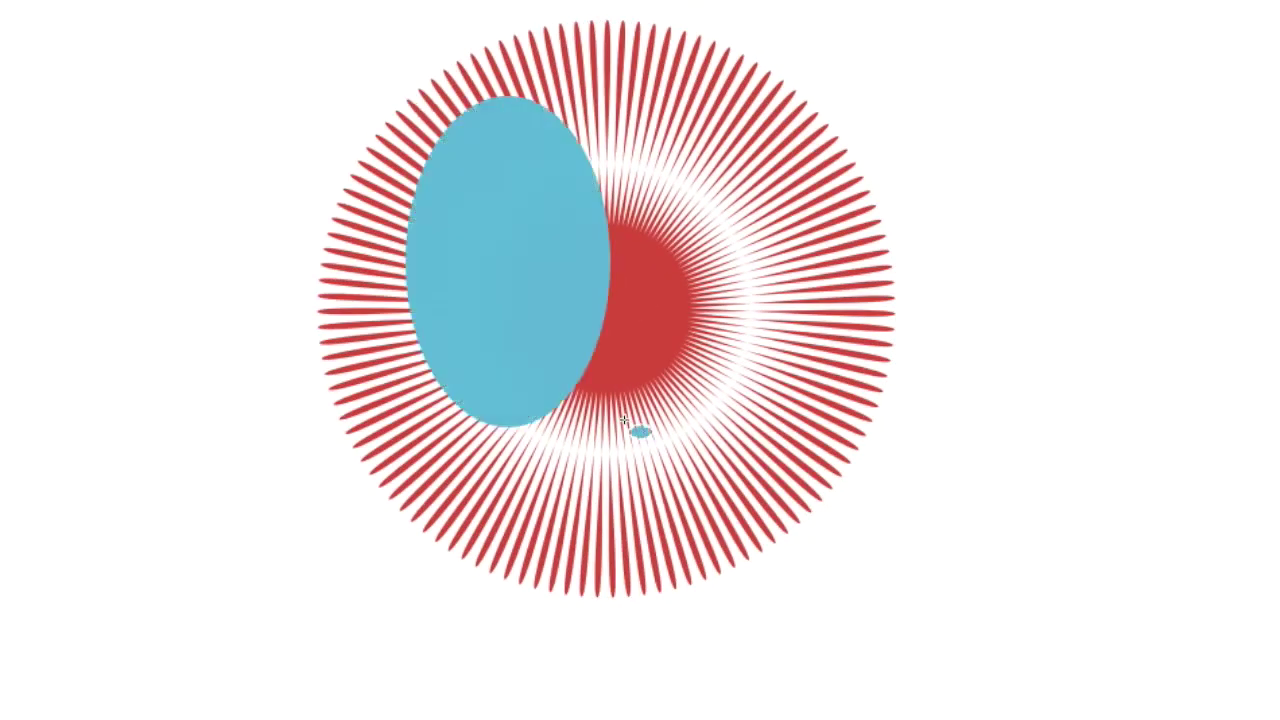
Send the blue circle to the bottom, behind the red radial star.
{"action": "key", "text": "s"}
{"action": "key", "text": "End"}
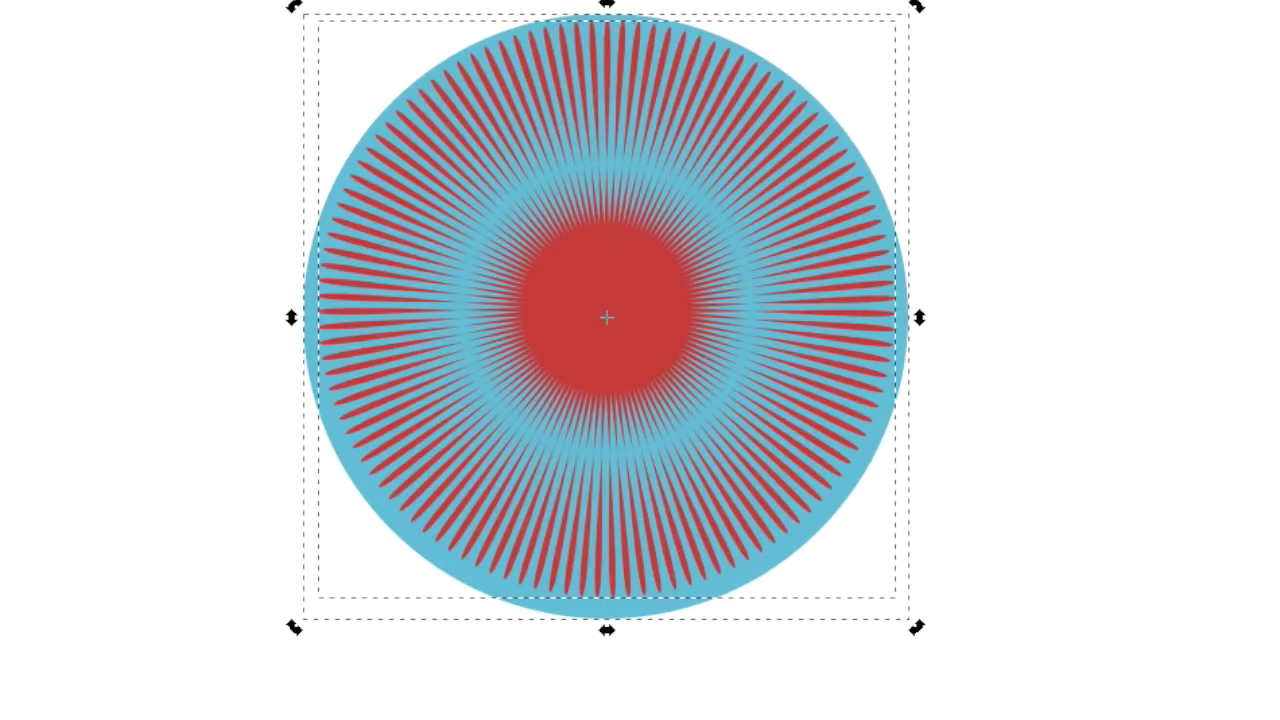
Give the blue circle a diagonal gradient ending in bright cyan.
{"action": "key", "text": "g"}
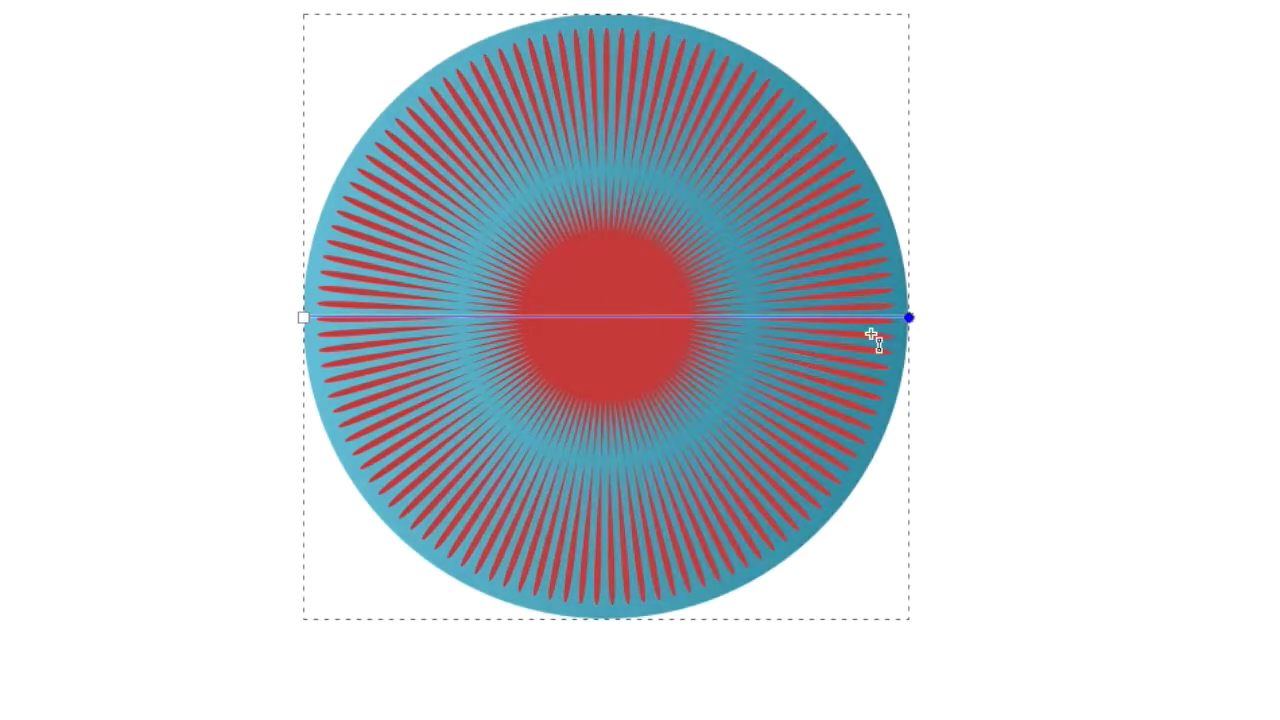
{"action": "left_click_drag", "start_coordinate": [752, 605], "coordinate": [474, 12]}
{"action": "left_click", "coordinate": [752, 605]}
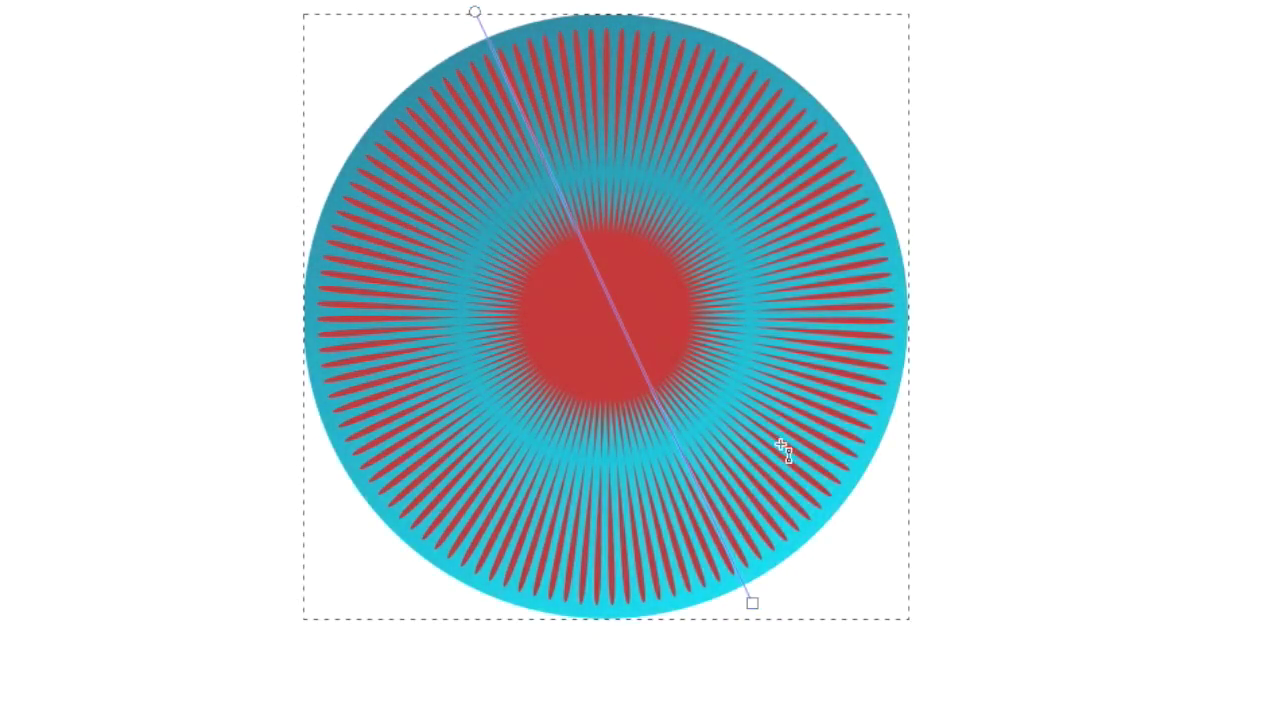
{"action": "key", "text": "s"}
Duplicate the circle, enlarge the copy and send it to the bottom as the eye white.
{"action": "key", "text": "ctrl+d"}
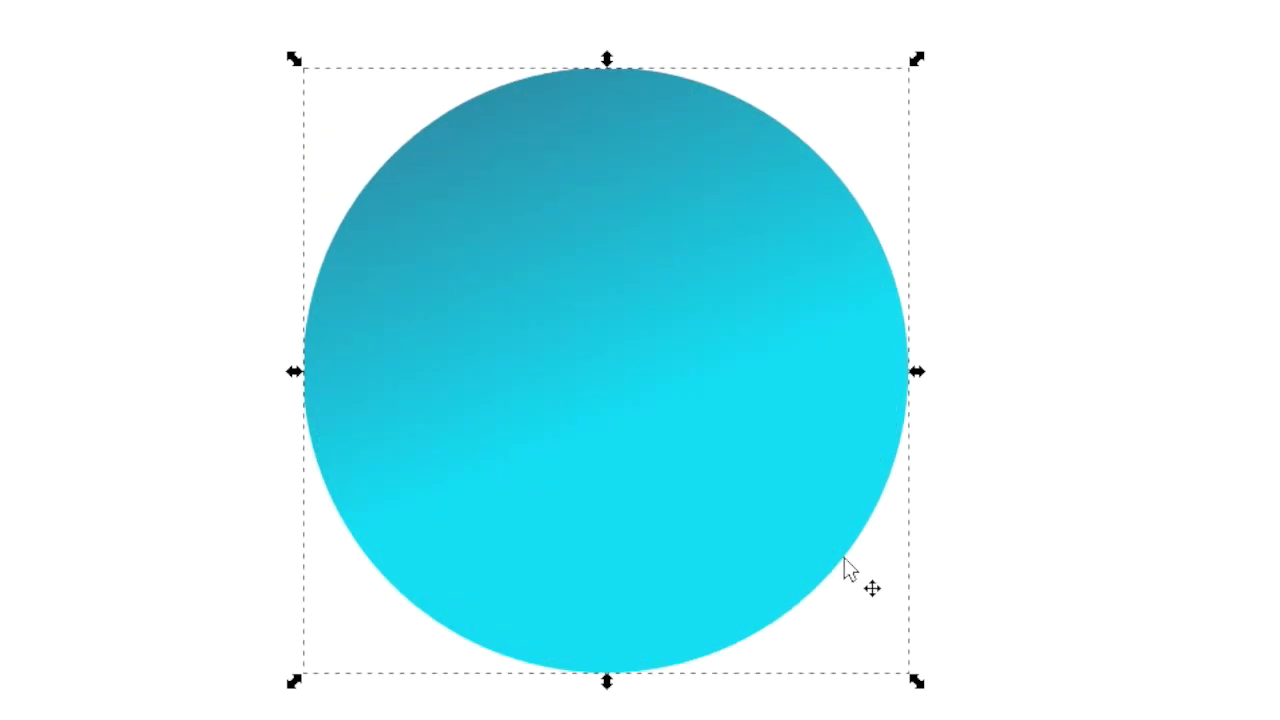
{"action": "key", "text": "greater"}
{"action": "key", "text": "greater"}
{"action": "key", "text": "greater"}
{"action": "key", "text": "End"}
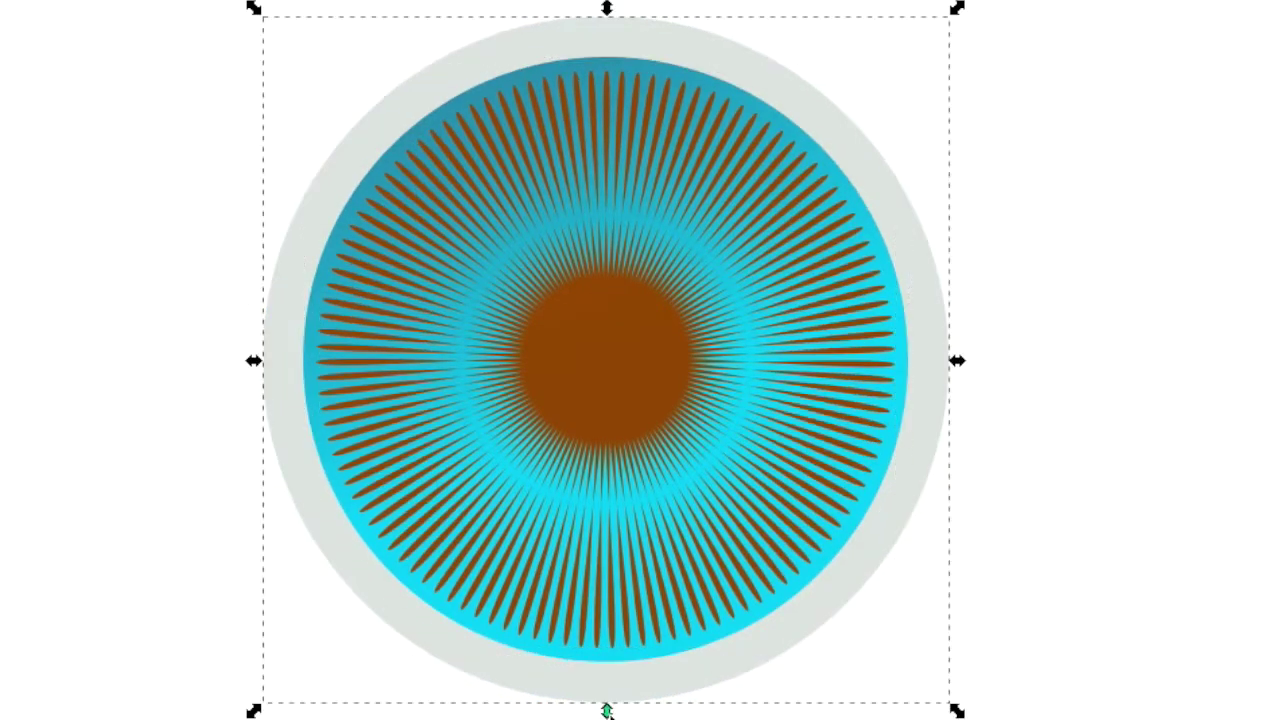
Enlarge the grey circle slightly and shade it light-to-dark toward the lower-right.
{"action": "key", "text": "greater"}
{"action": "key", "text": "greater"}
{"action": "key", "text": "greater"}
{"action": "key", "text": "Escape"}
{"action": "key", "text": "g"}
{"action": "double_click", "coordinate": [955, 370]}
{"action": "mouse_move", "coordinate": [596, 355]}
{"action": "left_mouse_down"}
{"action": "mouse_move", "coordinate": [851, 671]}
{"action": "mouse_move", "coordinate": [817, 685]}
{"action": "left_mouse_up"}
Darken the brown centre circle into a pupil and add a new layer.
{"action": "key", "text": "s"}
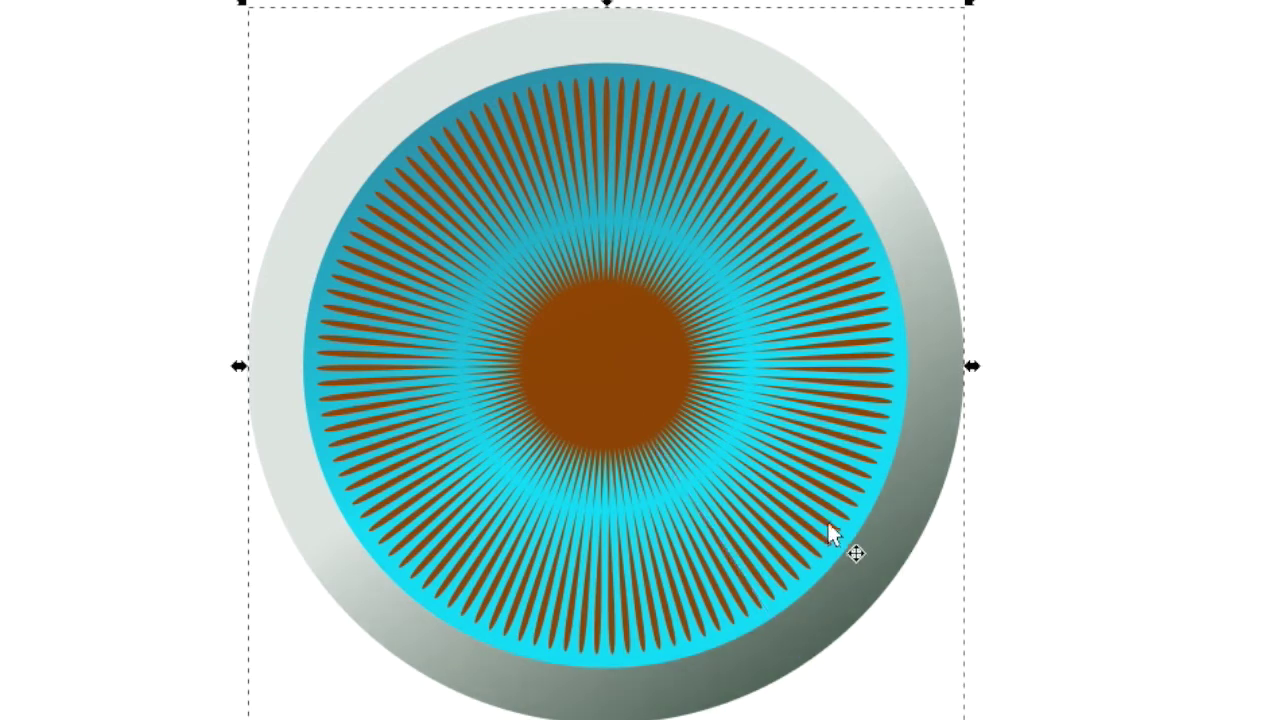
{"action": "left_click", "coordinate": [604, 375]}
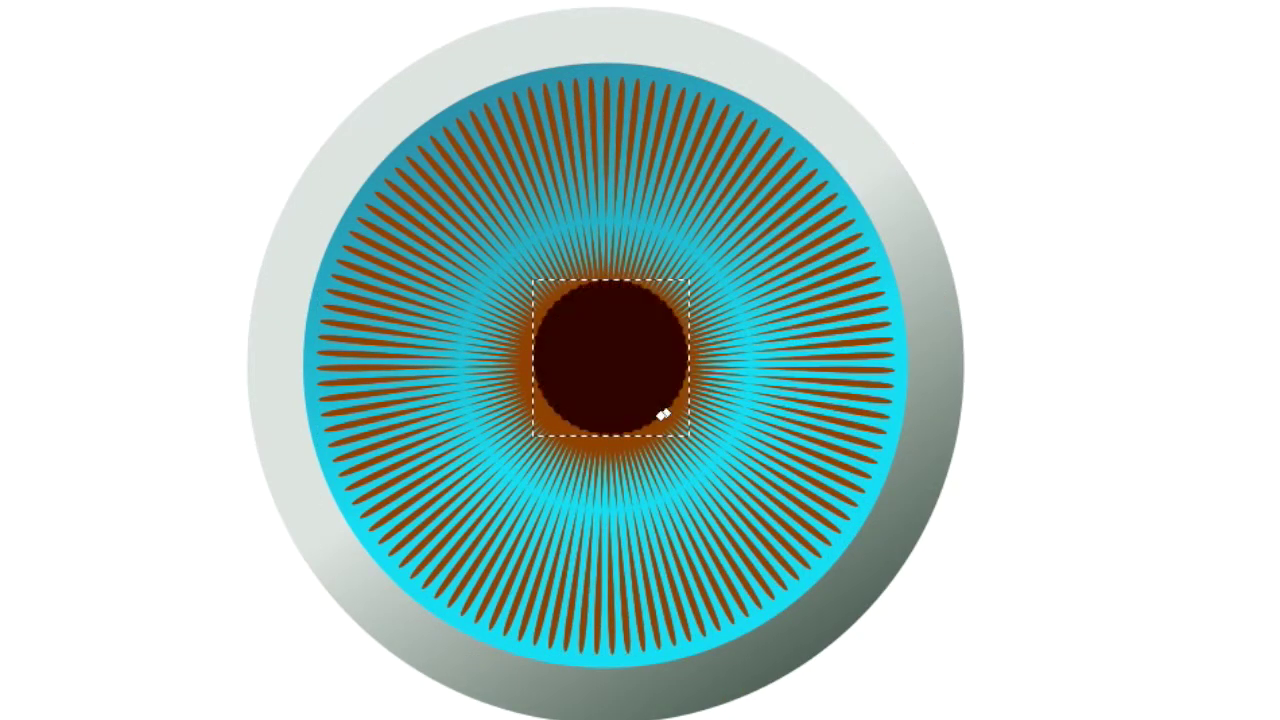
{"action": "key", "text": "ctrl+a"}
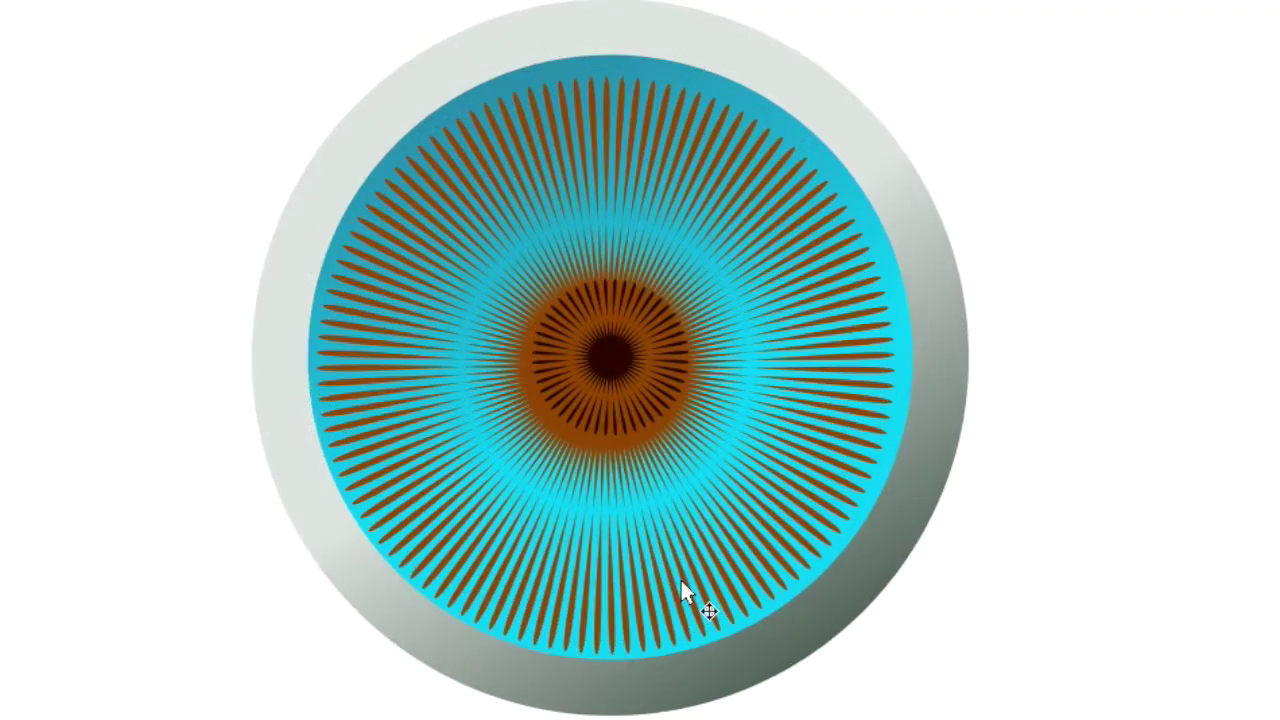
{"action": "key", "text": "Escape"}
{"action": "key", "text": "ctrl+shift+n"}
{"action": "key", "text": "Return"}
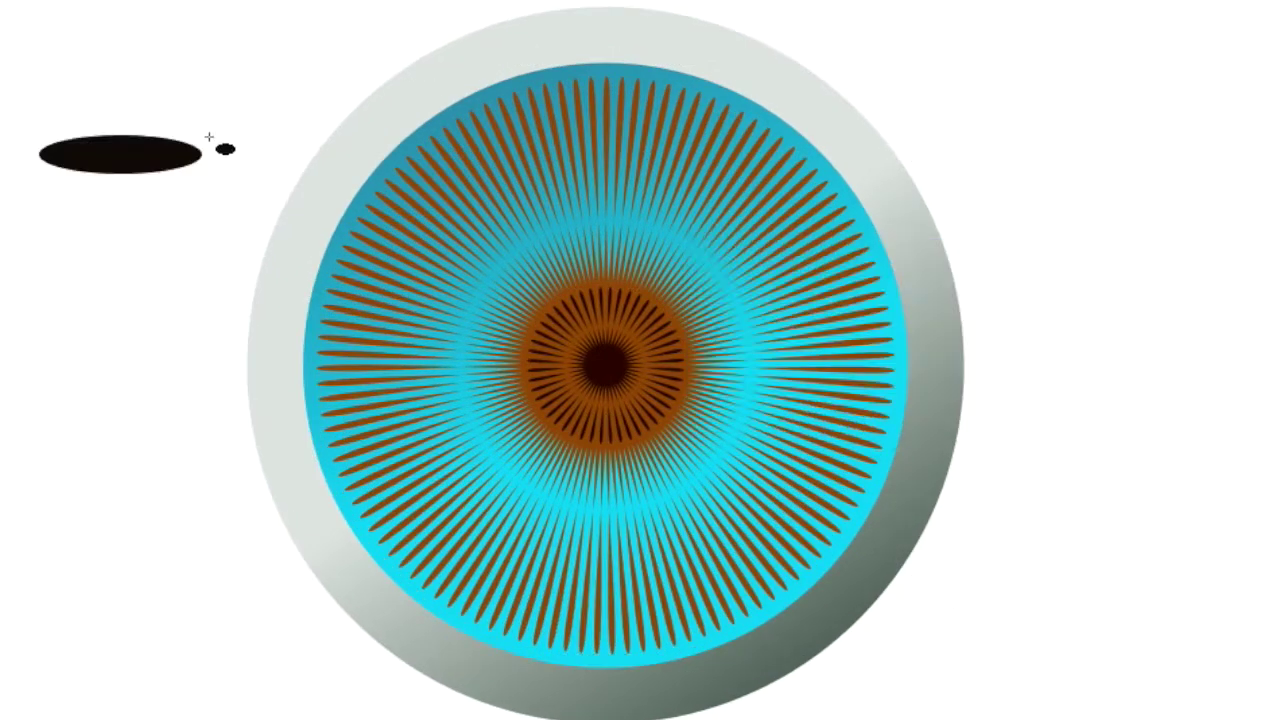
Place the translucent white gloss on the upper iris and position the small highlight dots.
{"action": "left_click_drag", "start_coordinate": [88, 145], "coordinate": [441, 82]}
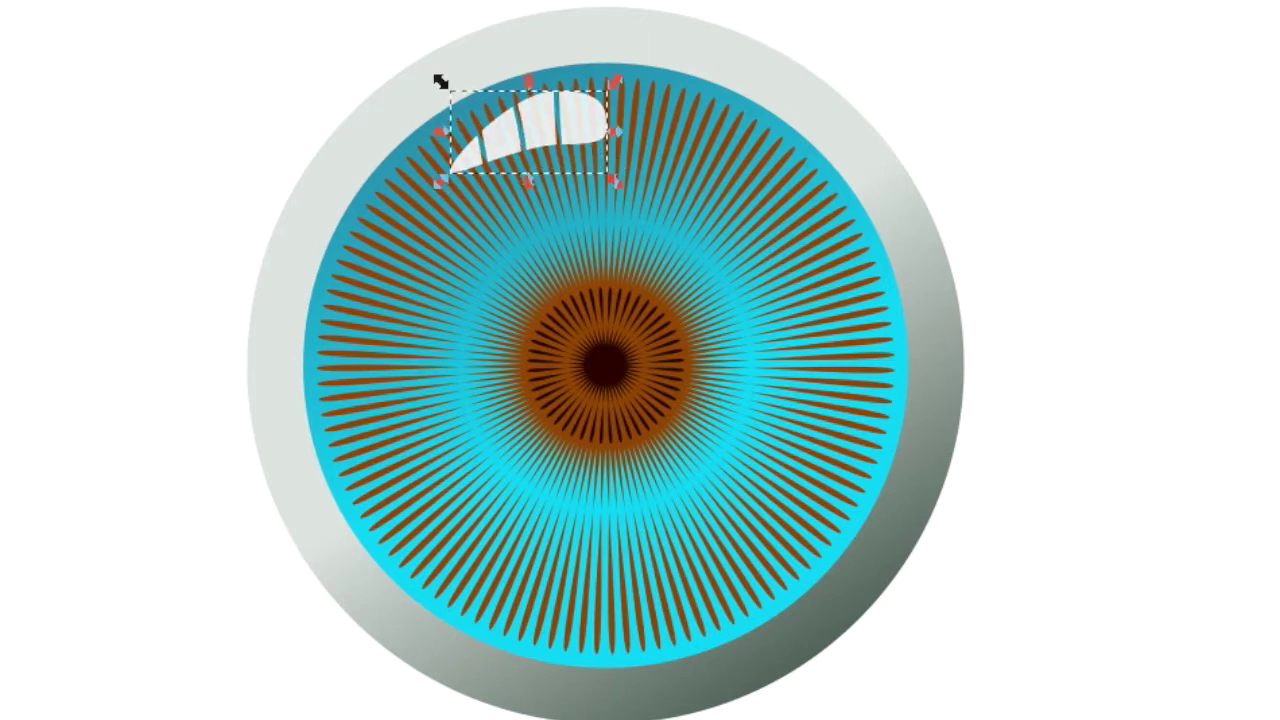
{"action": "left_click", "coordinate": [1171, 491]}
{"action": "left_click_drag", "start_coordinate": [643, 323], "coordinate": [644, 423]}
{"action": "left_click_drag", "start_coordinate": [591, 129], "coordinate": [607, 122]}
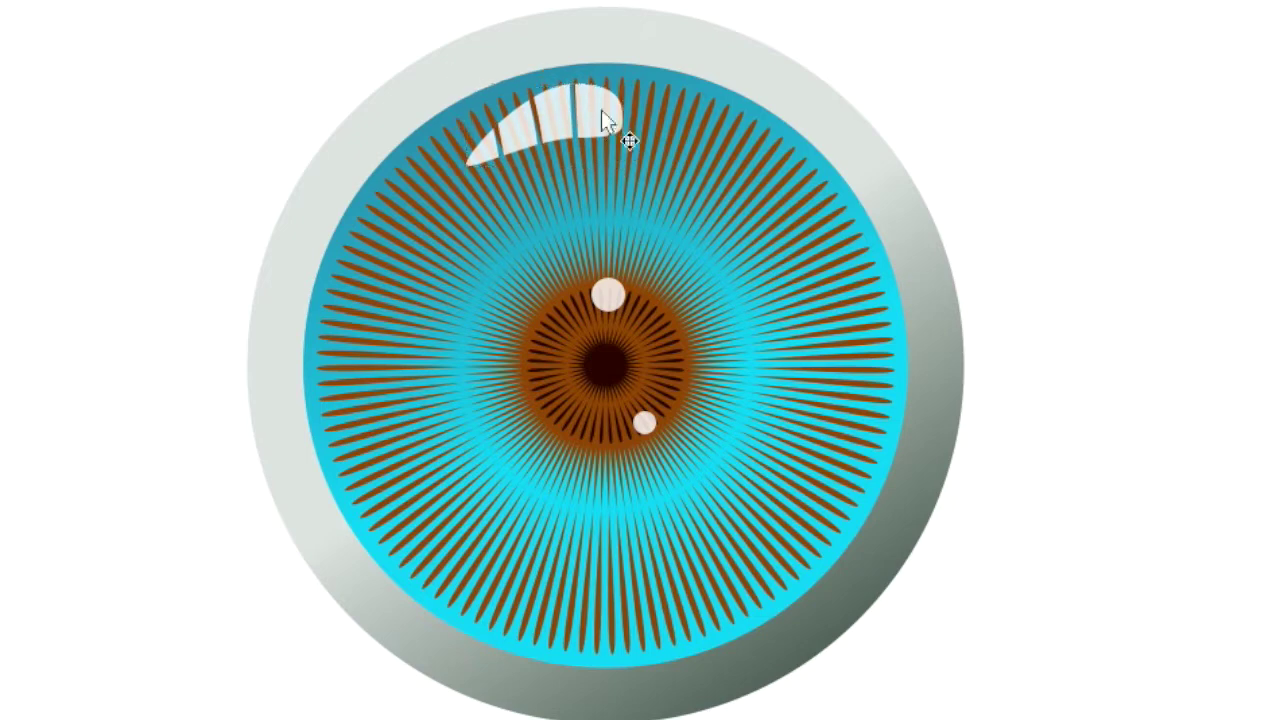
Shape a flat translucent highlight ellipse and set it along the upper-left rim.
{"action": "mouse_move", "coordinate": [100, 165]}
{"action": "left_mouse_down"}
{"action": "mouse_move", "coordinate": [117, 206]}
{"action": "mouse_move", "coordinate": [109, 263]}
{"action": "left_mouse_up"}
{"action": "left_click", "coordinate": [1216, 506]}
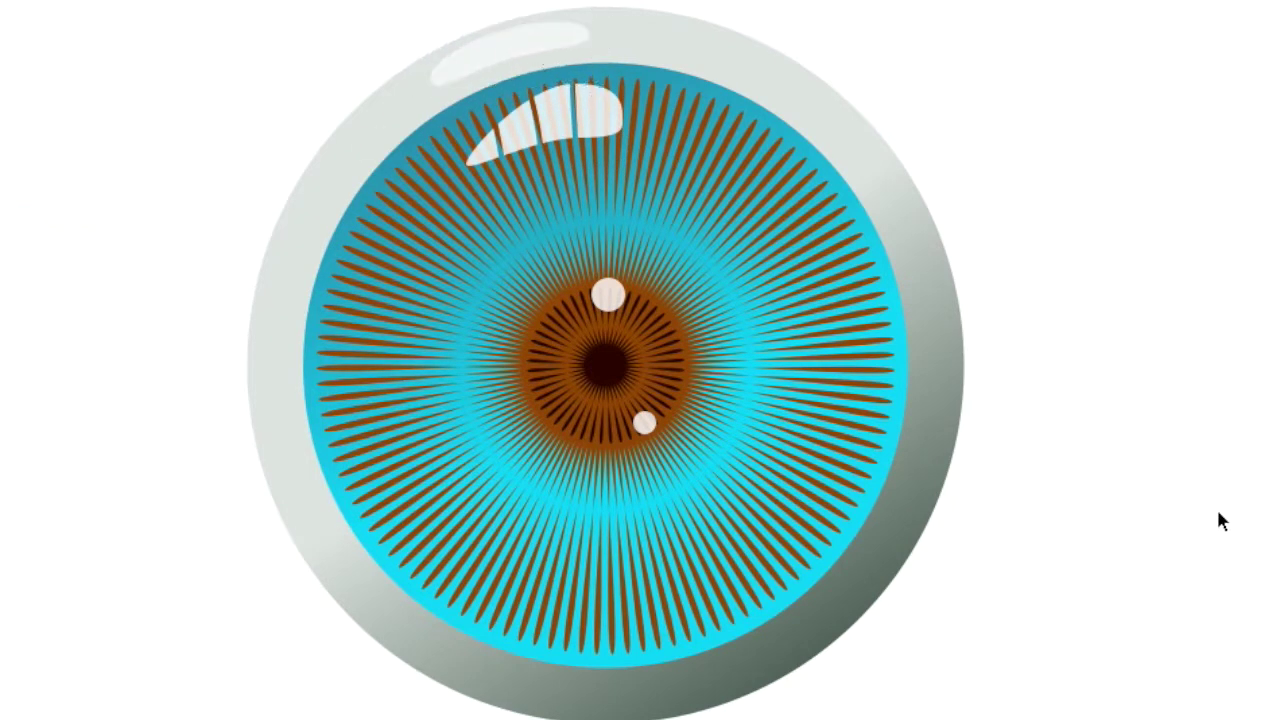
{"action": "left_click_drag", "start_coordinate": [451, 71], "coordinate": [400, 110]}
{"action": "key", "text": "Escape"}
{"action": "left_click_drag", "start_coordinate": [470, 75], "coordinate": [445, 92]}
{"action": "left_click", "coordinate": [1181, 585]}
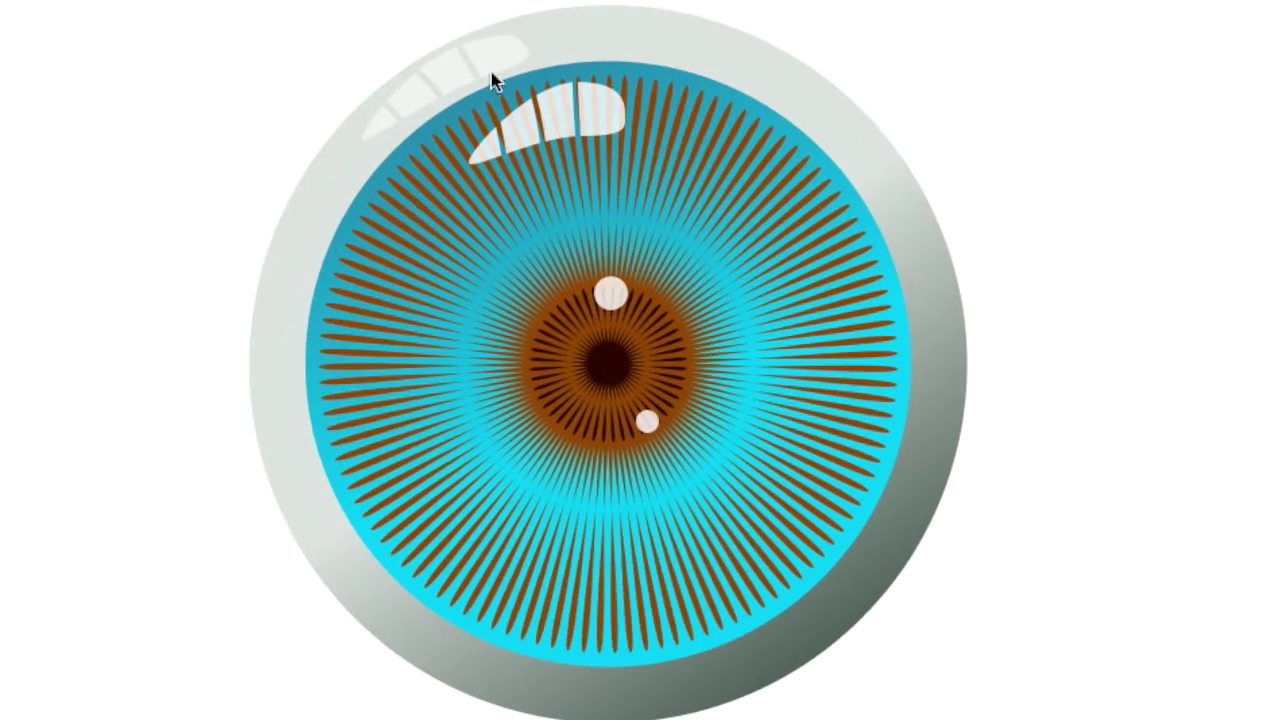
{"action": "left_click", "coordinate": [491, 77]}
{"action": "left_click", "coordinate": [866, 372]}
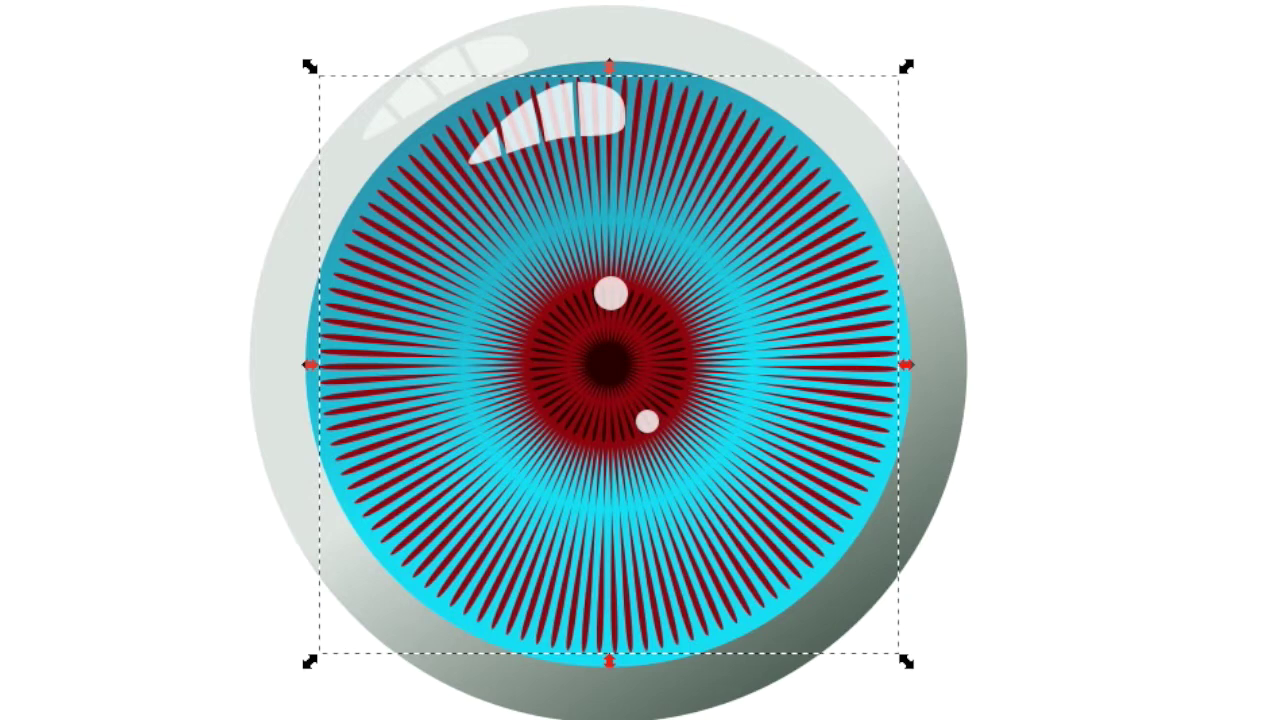
{"action": "left_click", "coordinate": [1262, 462]}
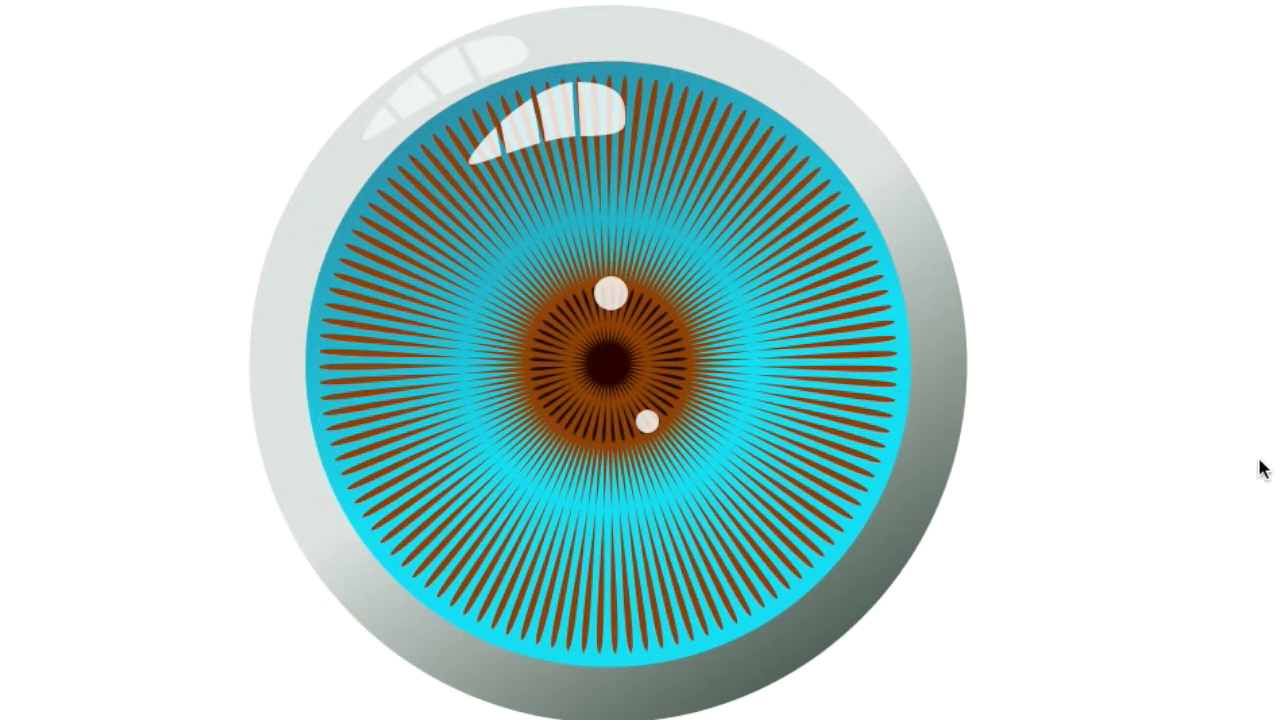
{"action": "left_click", "coordinate": [494, 57]}
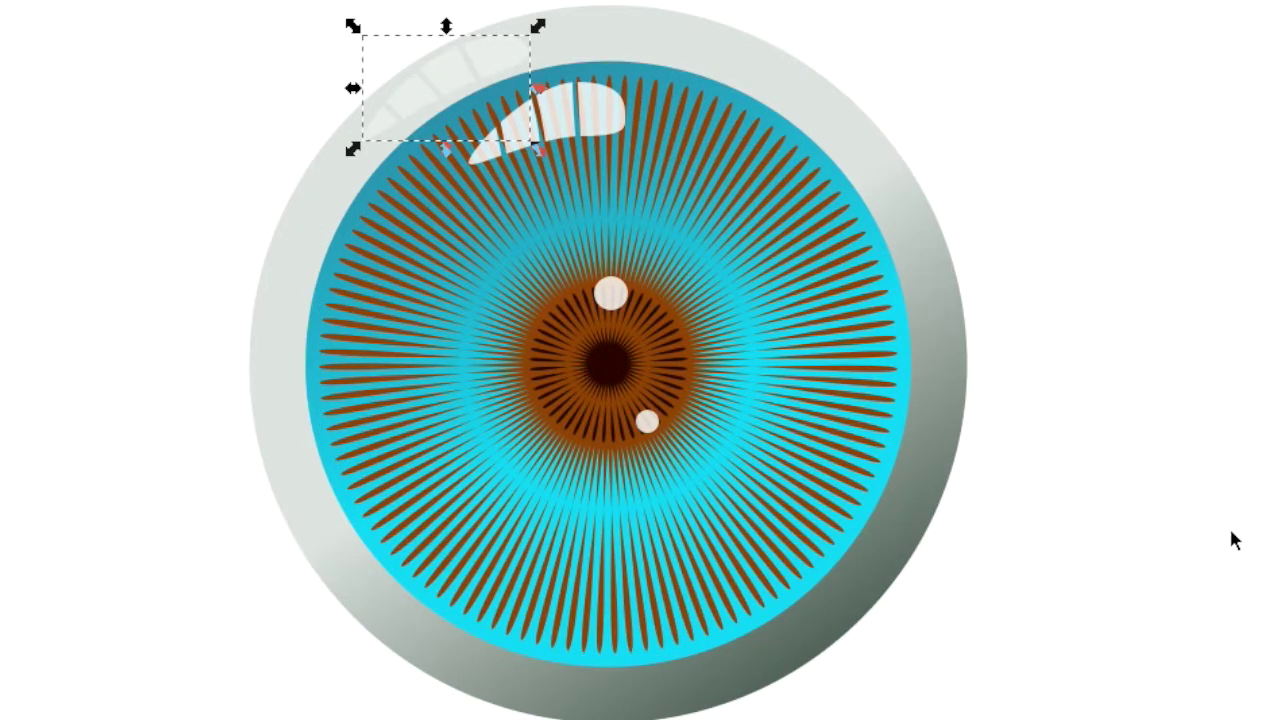
{"action": "left_click", "coordinate": [1192, 500]}
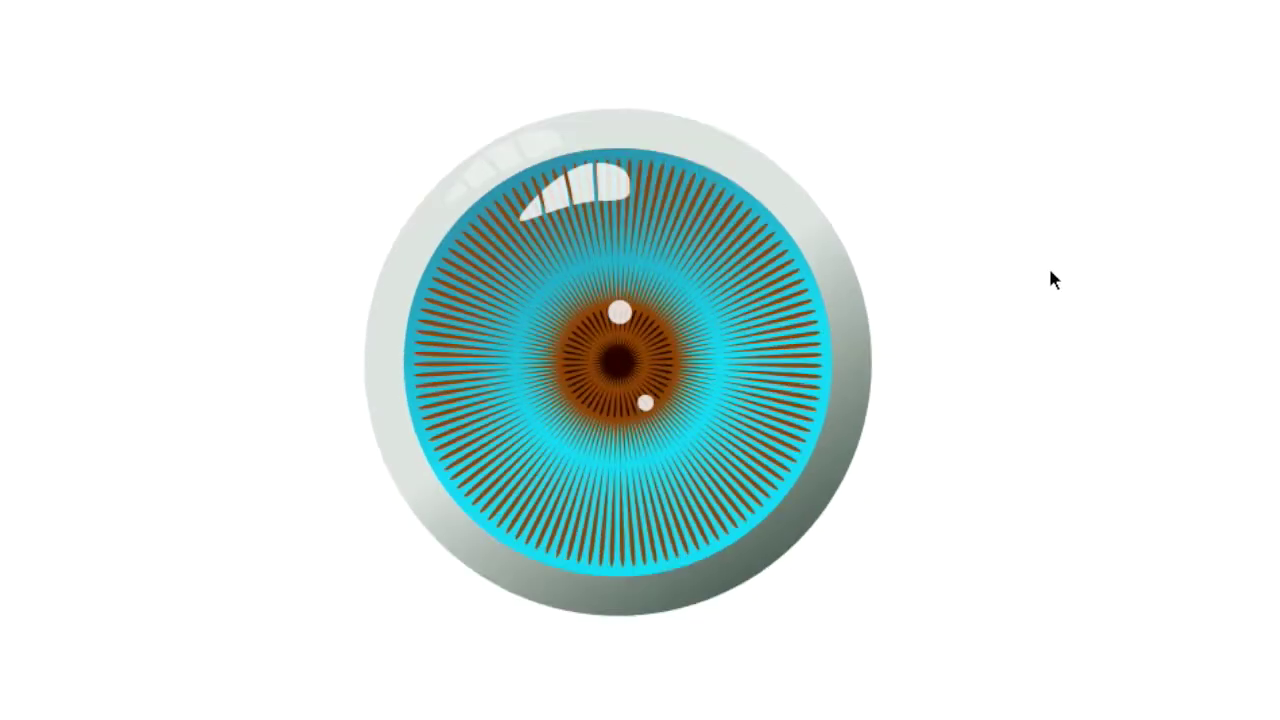
{"action": "left_click", "coordinate": [644, 573]}
{"action": "left_click", "coordinate": [786, 503]}
{"action": "scroll", "coordinate": [989, 386], "scroll_direction": "up", "scroll_amount": 5}
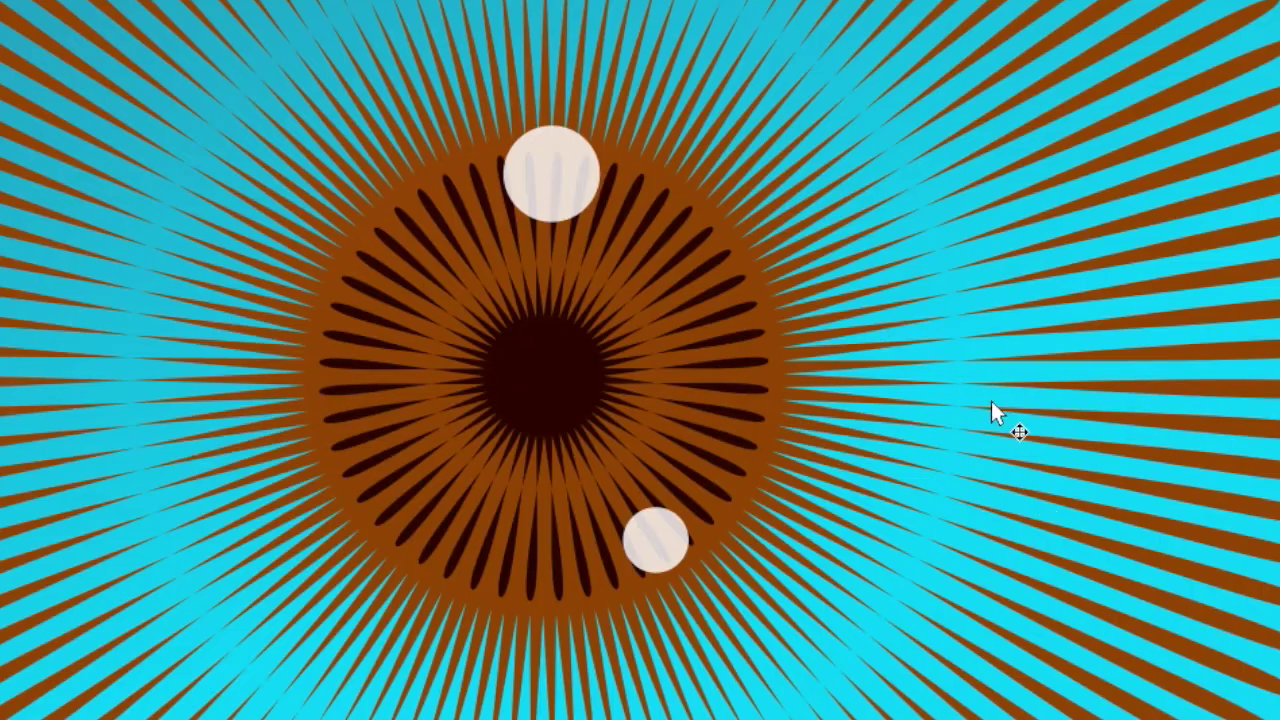
{"action": "scroll", "coordinate": [1021, 483], "scroll_direction": "down", "scroll_amount": 3}
{"action": "key", "text": "g"}
{"action": "left_click", "coordinate": [620, 442]}
{"action": "left_click", "coordinate": [620, 442]}
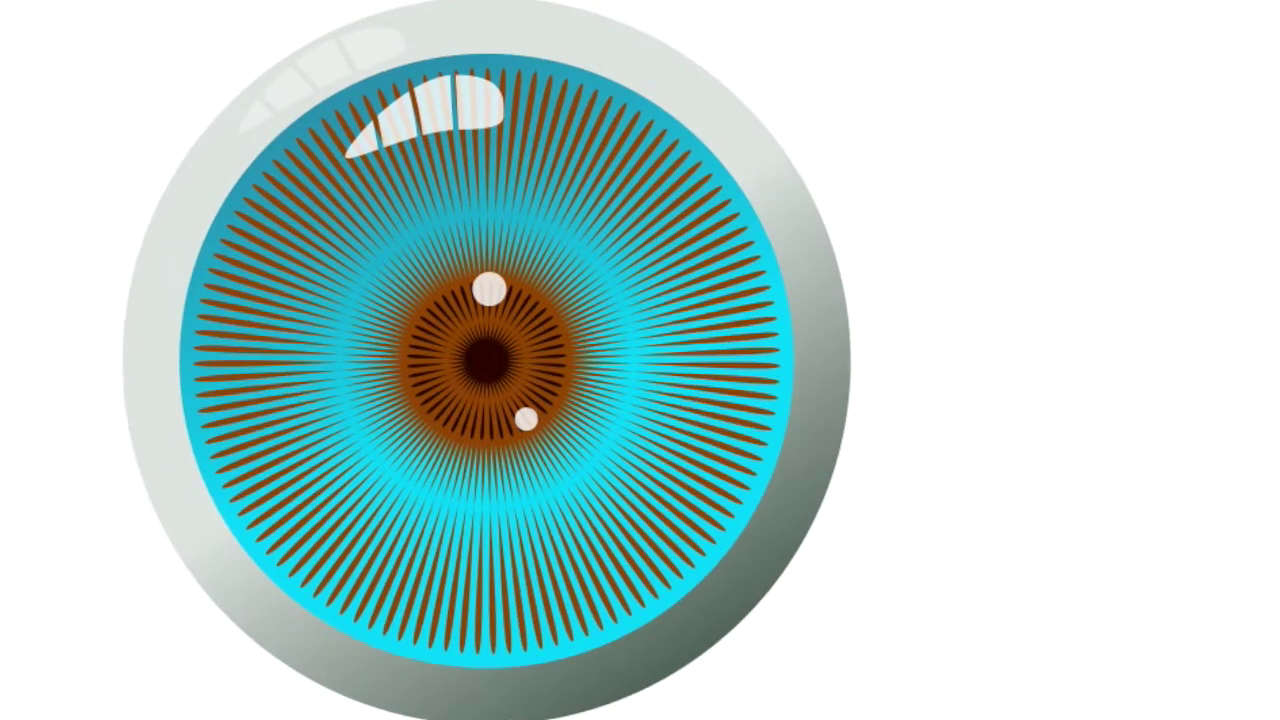
{"action": "left_click", "coordinate": [707, 617]}
{"action": "key", "text": "g"}
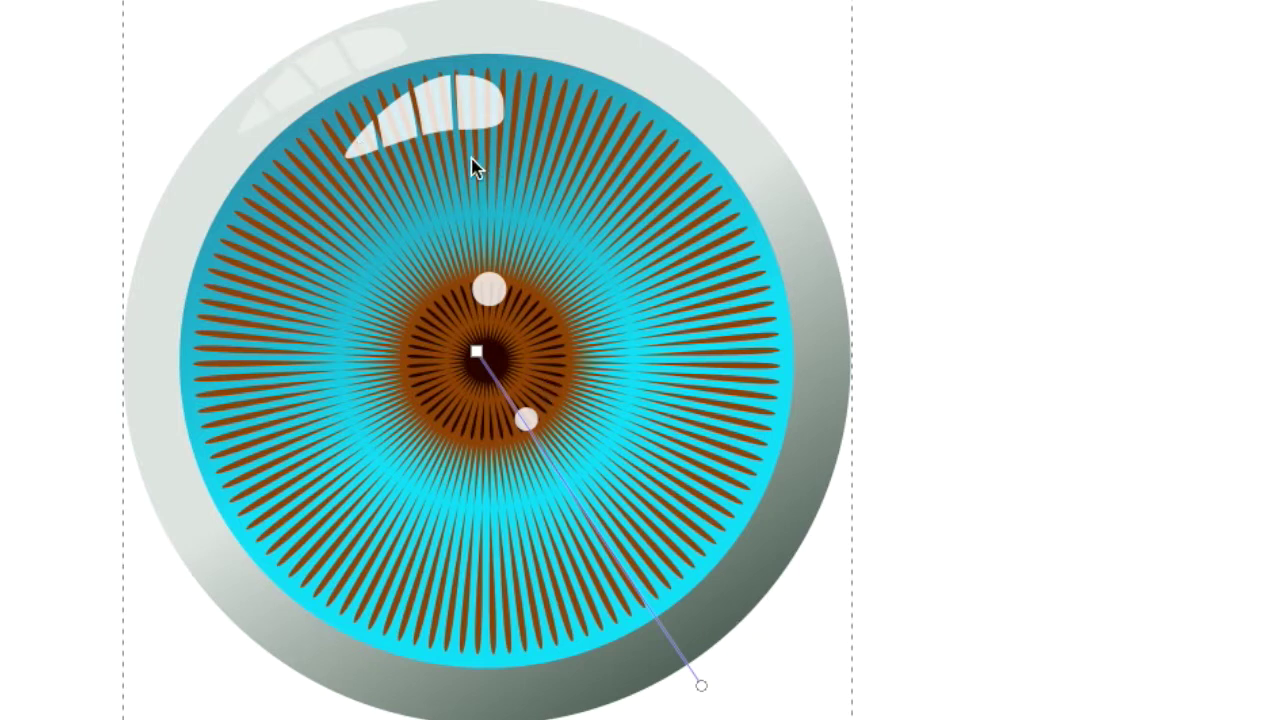
{"action": "key", "text": "s"}
Tilt the curved reflection slightly steeper and shift it down and left.
{"action": "left_click", "coordinate": [438, 112], "text": "ctrl"}
{"action": "left_click_drag", "start_coordinate": [438, 112], "coordinate": [393, 136]}
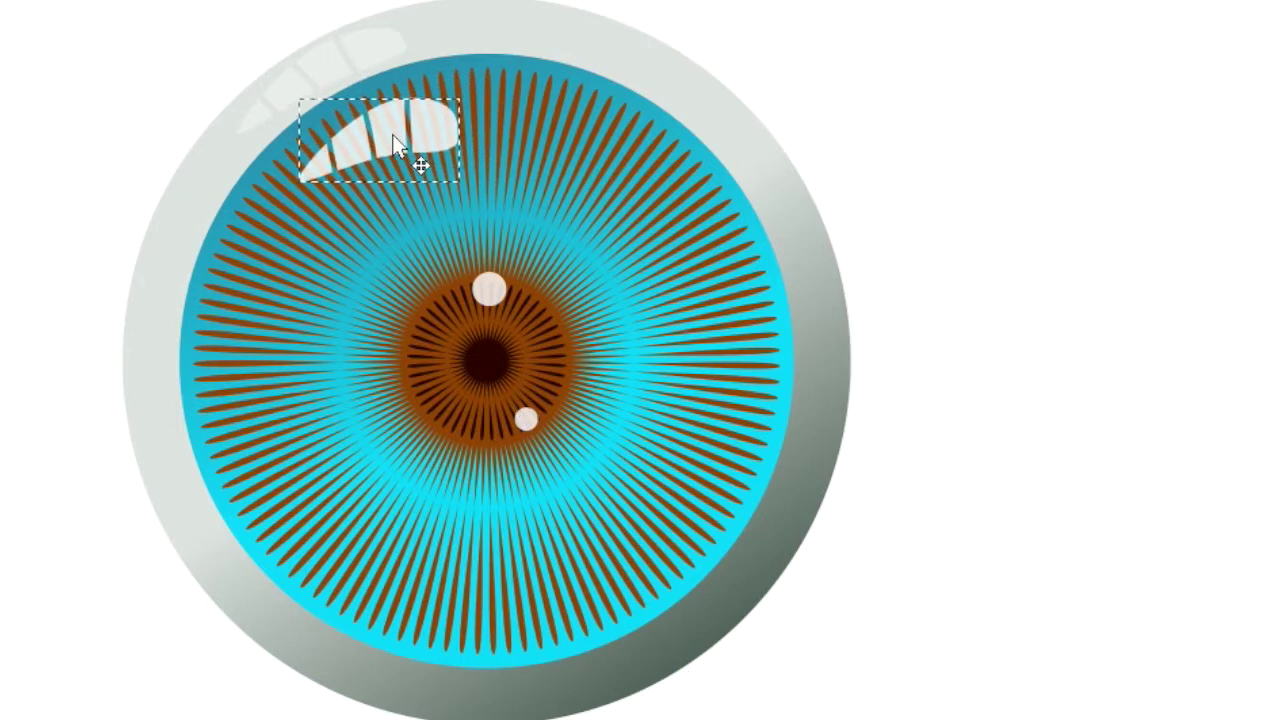
{"action": "left_click", "coordinate": [392, 134]}
{"action": "left_click_drag", "start_coordinate": [300, 200], "coordinate": [306, 205]}
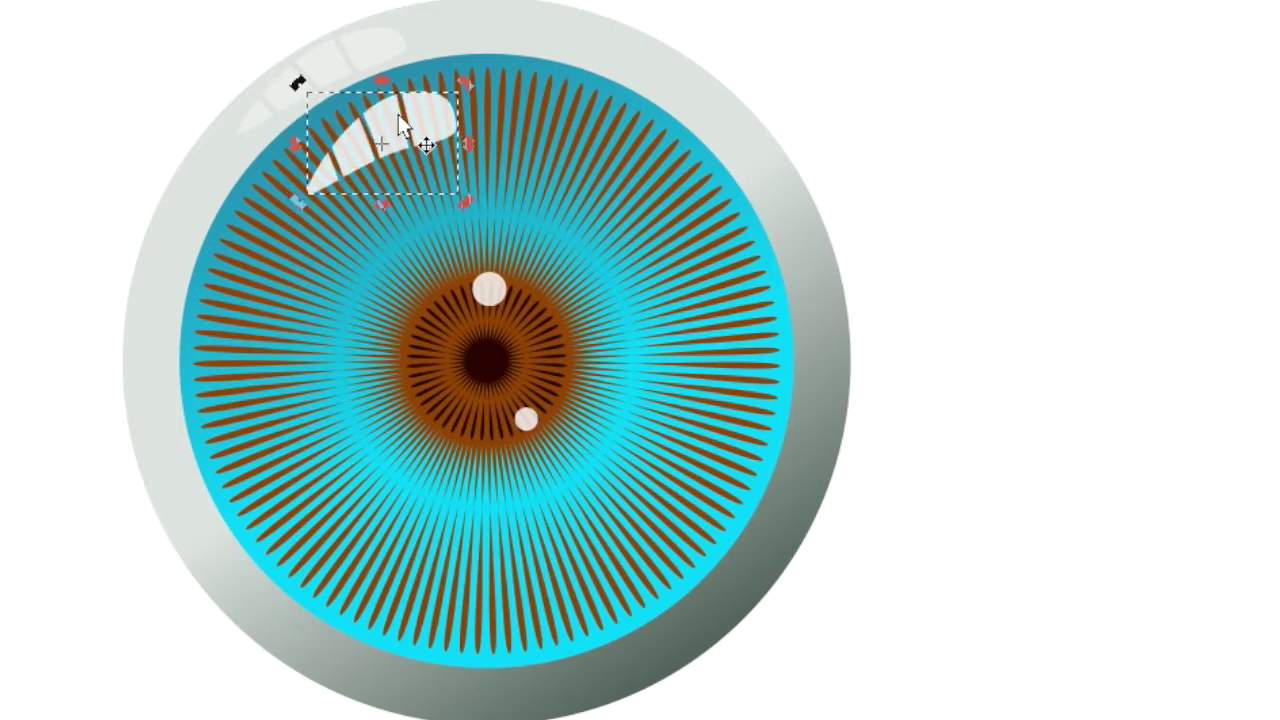
{"action": "left_click_drag", "start_coordinate": [372, 130], "coordinate": [354, 138]}
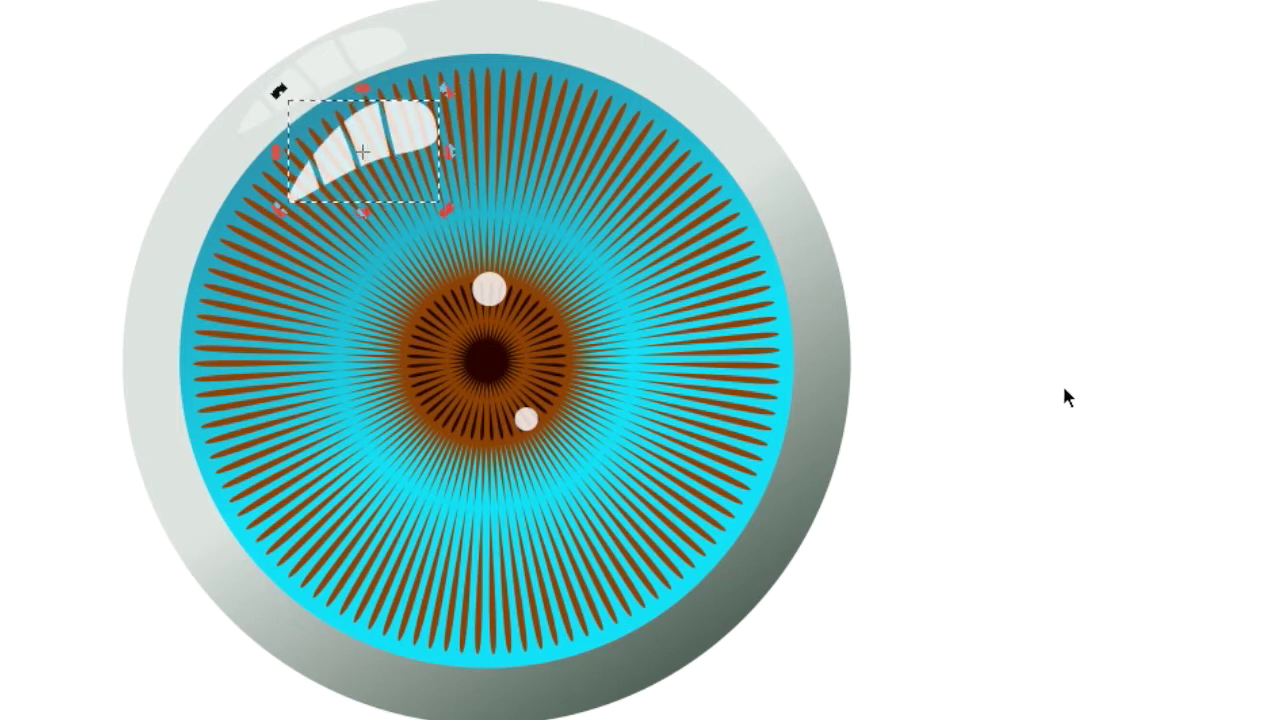
Move the round iris highlight about 40 px to the left.
{"action": "left_click", "coordinate": [489, 288]}
{"action": "left_click_drag", "start_coordinate": [489, 288], "coordinate": [449, 297]}
{"action": "left_click", "coordinate": [450, 305]}
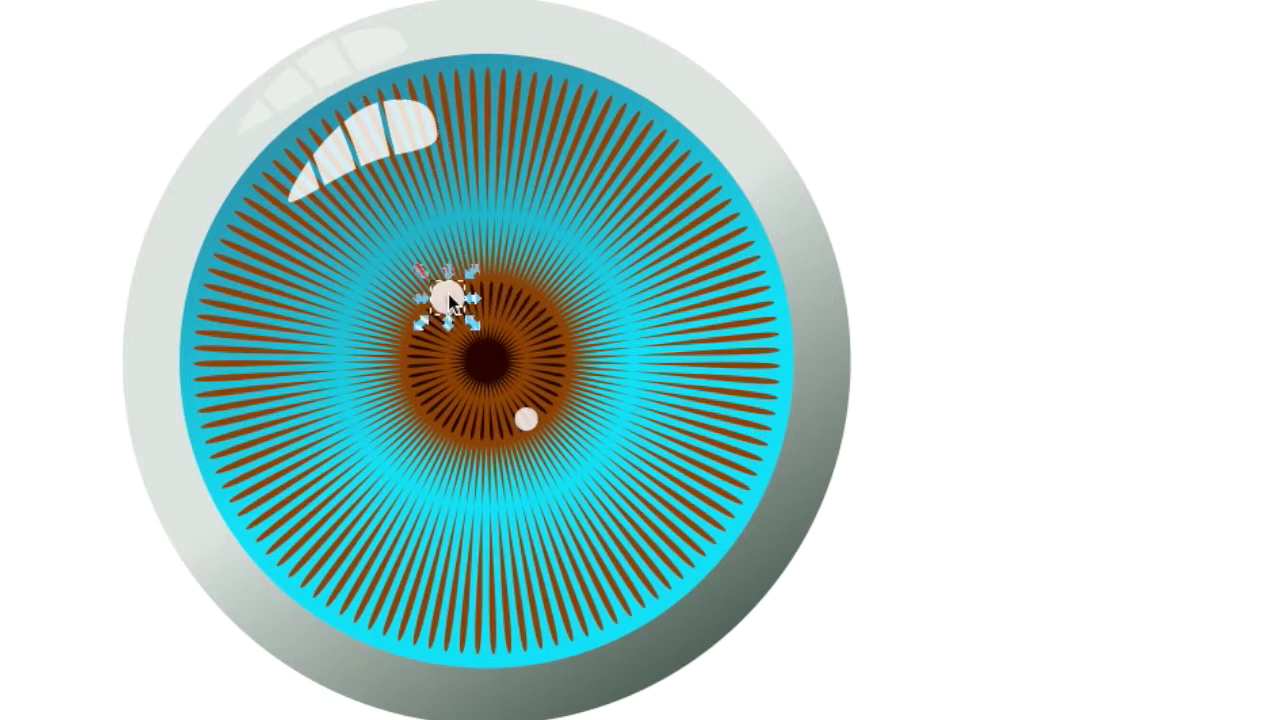
{"action": "left_click", "coordinate": [905, 403]}
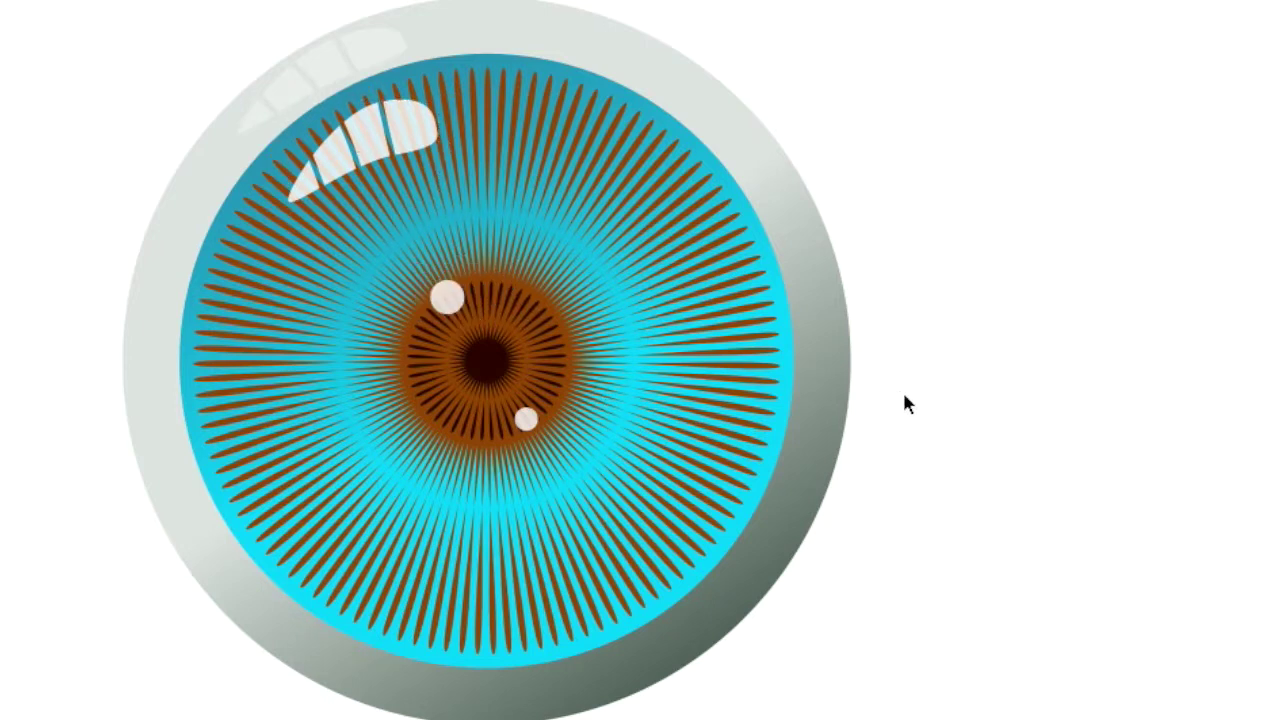
Nudge the small lower highlight dot slightly down-right onto the pupil's lower edge.
{"action": "left_click", "coordinate": [526, 419]}
{"action": "key", "text": "Escape"}
{"action": "left_click", "coordinate": [953, 500]}
{"action": "left_click", "coordinate": [491, 372]}
{"action": "left_click", "coordinate": [1080, 458]}
{"action": "left_click_drag", "start_coordinate": [495, 381], "coordinate": [501, 385]}
{"action": "left_click", "coordinate": [1205, 615]}
{"action": "key", "text": "plus"}
{"action": "key", "text": "plus"}
{"action": "key", "text": "plus"}
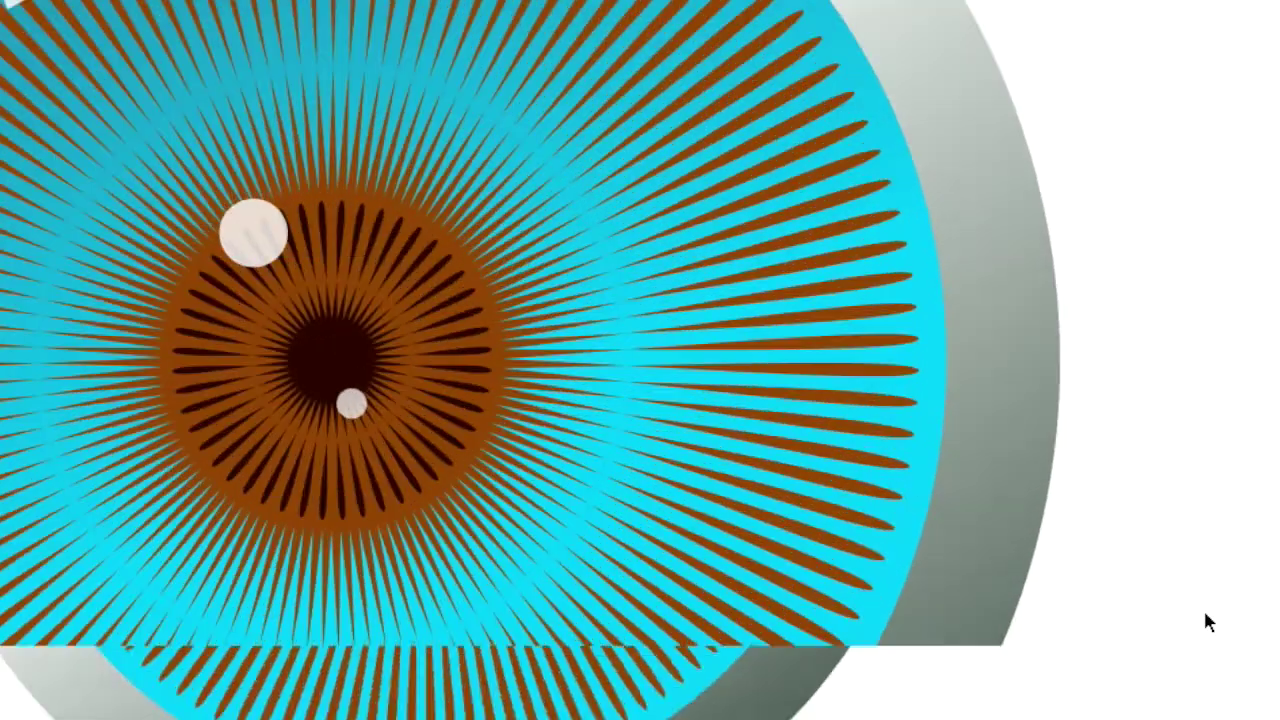
Zoom in to inspect the large round highlight, then zoom back out to the whole eye.
{"action": "scroll", "coordinate": [688, 506], "scroll_direction": "up", "scroll_amount": 5}
{"action": "scroll", "coordinate": [688, 506], "scroll_direction": "left", "scroll_amount": 5}
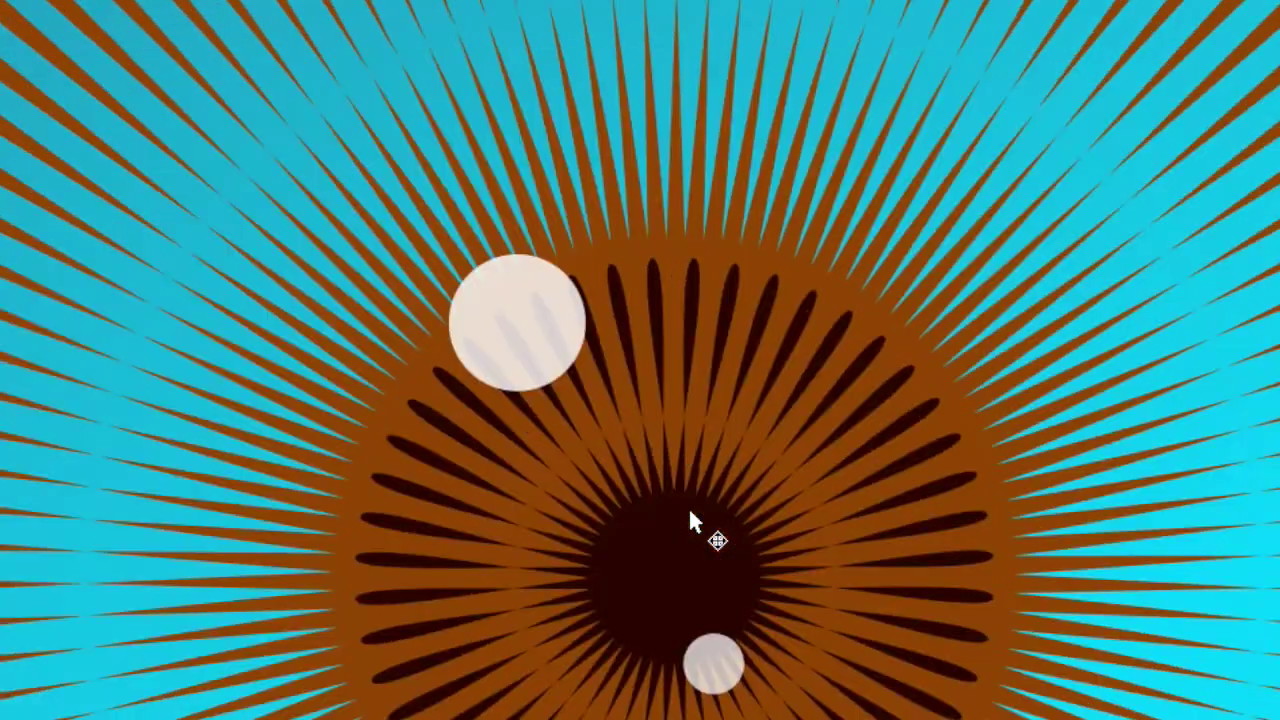
{"action": "scroll", "coordinate": [688, 506], "scroll_direction": "down", "scroll_amount": 2}
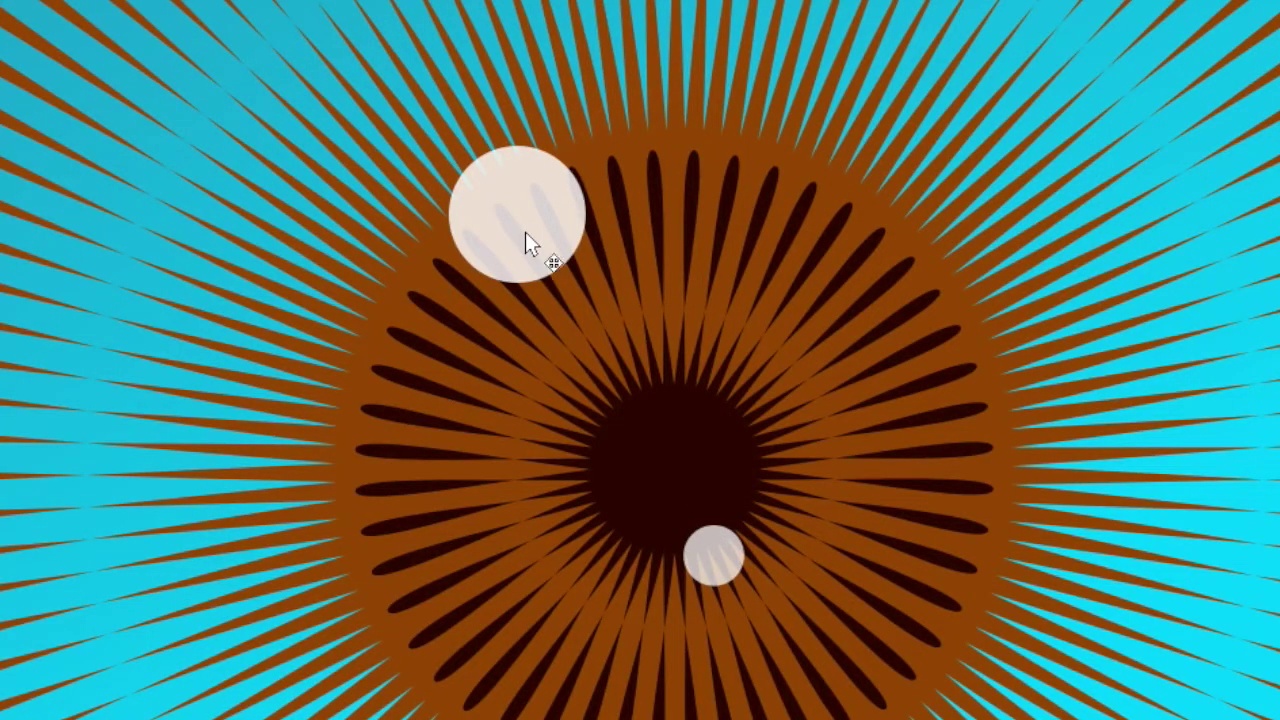
{"action": "left_click", "coordinate": [523, 237]}
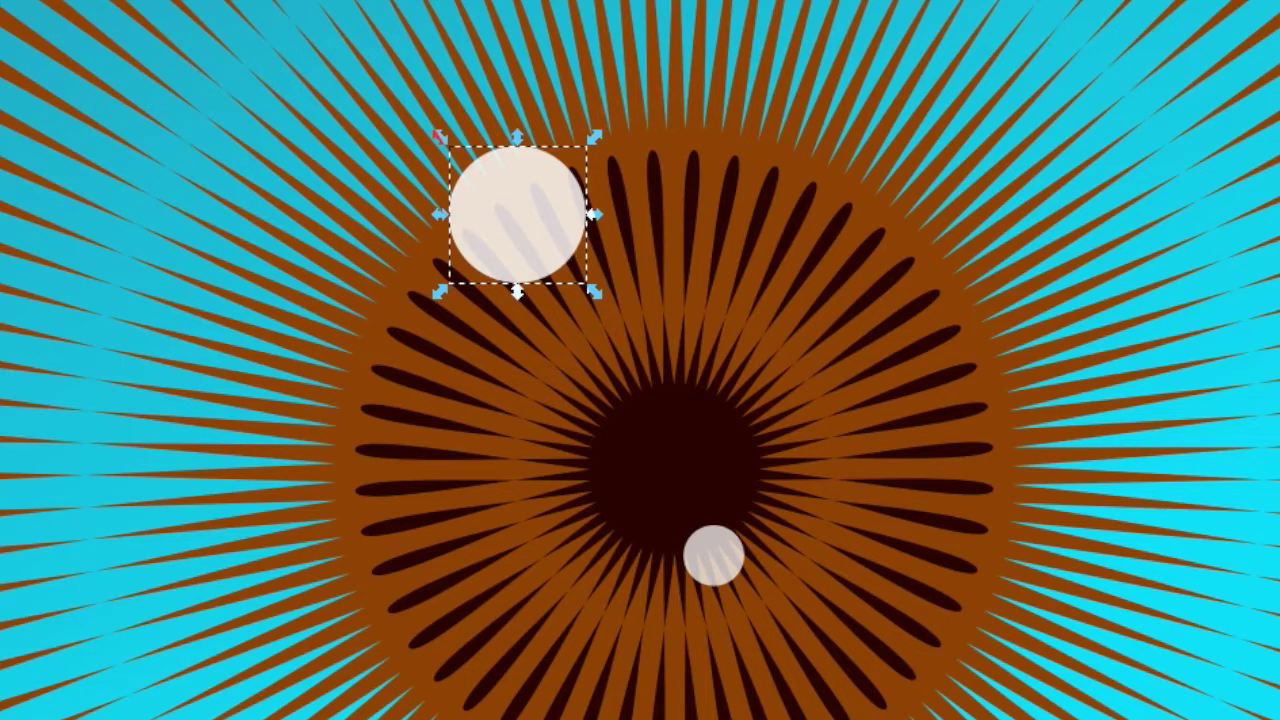
{"action": "key", "text": "minus"}
{"action": "key", "text": "minus"}
{"action": "key", "text": "minus"}
{"action": "key", "text": "minus"}
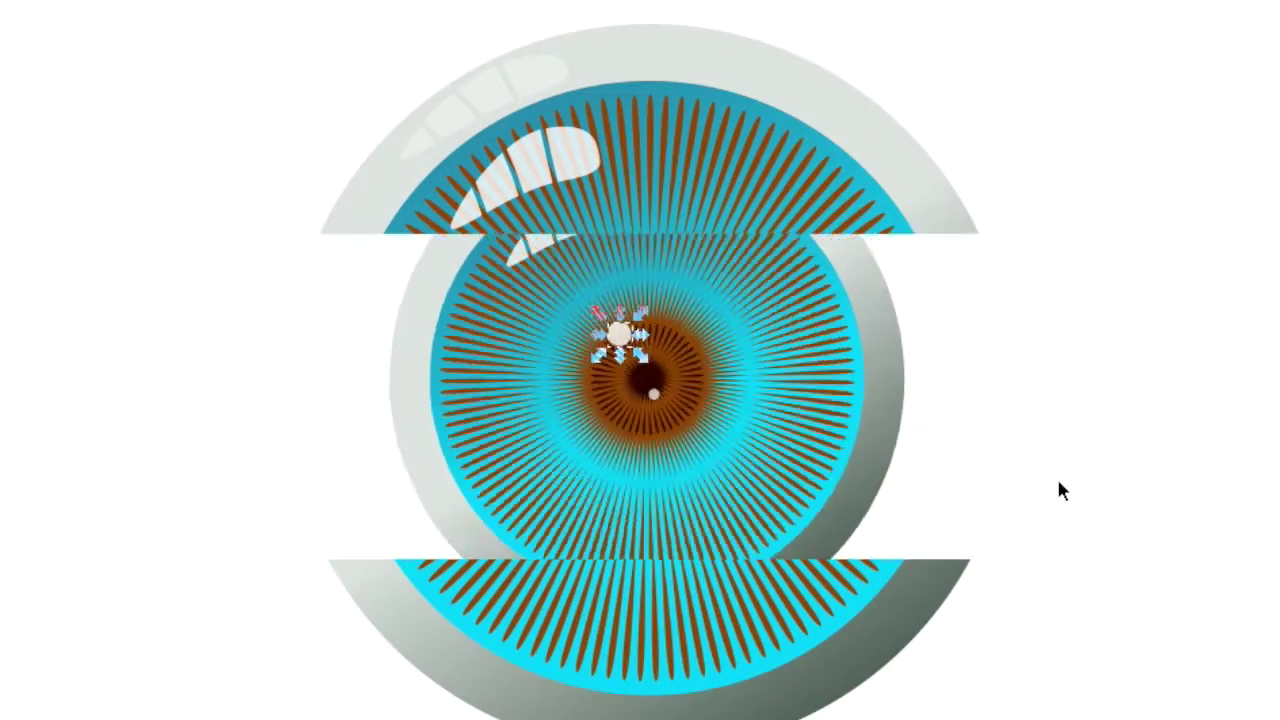
{"action": "key", "text": "Escape"}
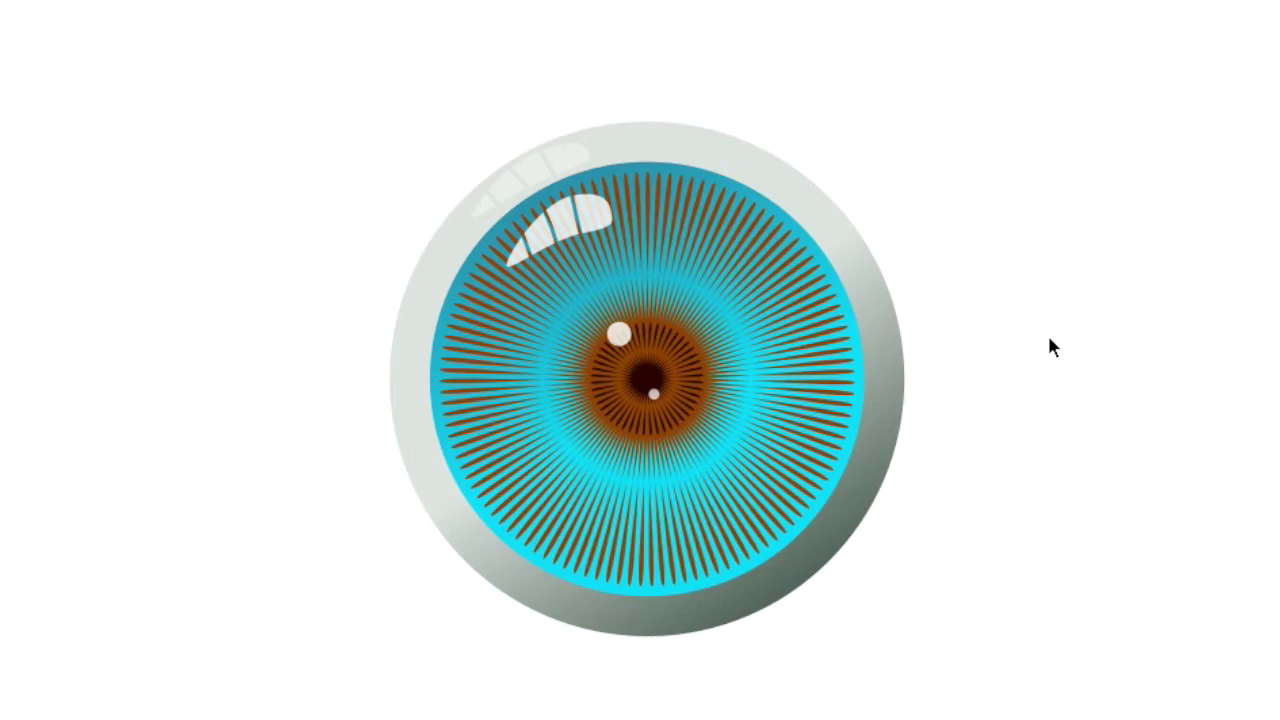
Select the iris and show its gradient handles with the Gradient tool.
{"action": "left_click", "coordinate": [804, 519]}
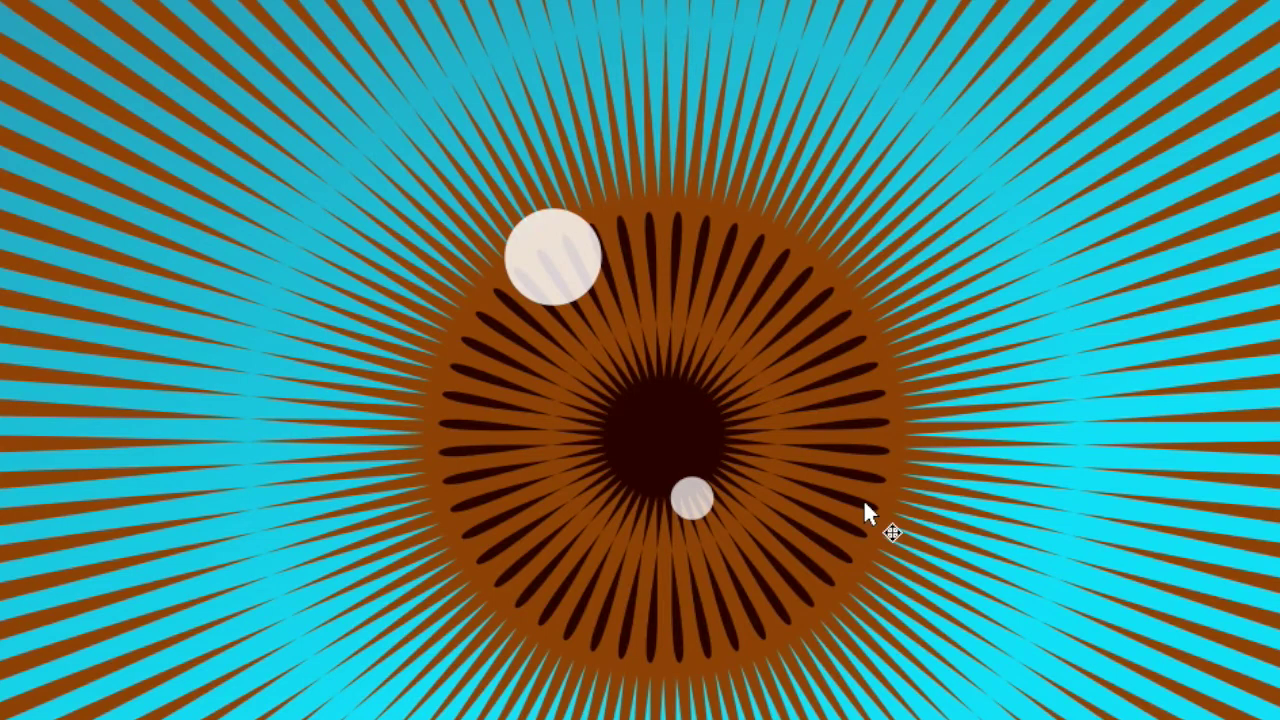
{"action": "scroll", "coordinate": [864, 500], "scroll_direction": "down", "scroll_amount": 1}
{"action": "scroll", "coordinate": [865, 501], "scroll_direction": "right", "scroll_amount": 2}
{"action": "left_click", "coordinate": [1042, 472]}
{"action": "key", "text": "g"}
{"action": "key", "text": "minus"}
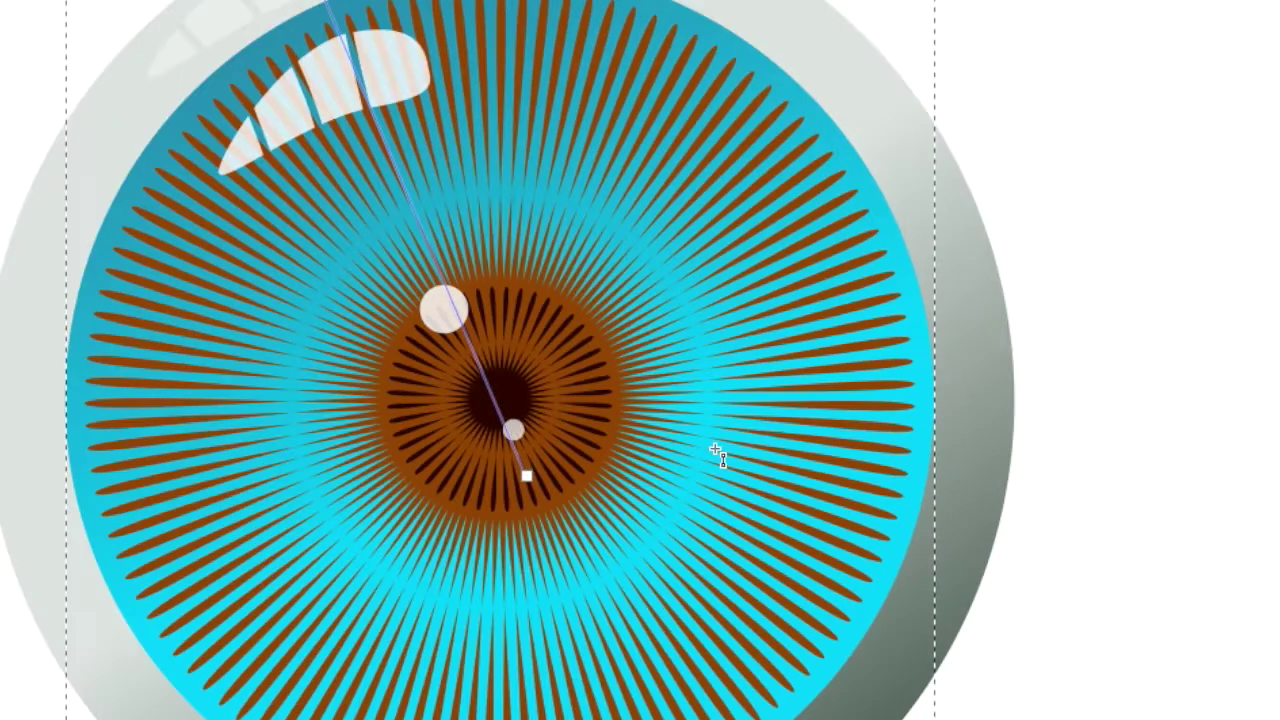
Recolour the iris gradient's outer and centre stops to a medium sky blue.
{"action": "key", "text": "minus"}
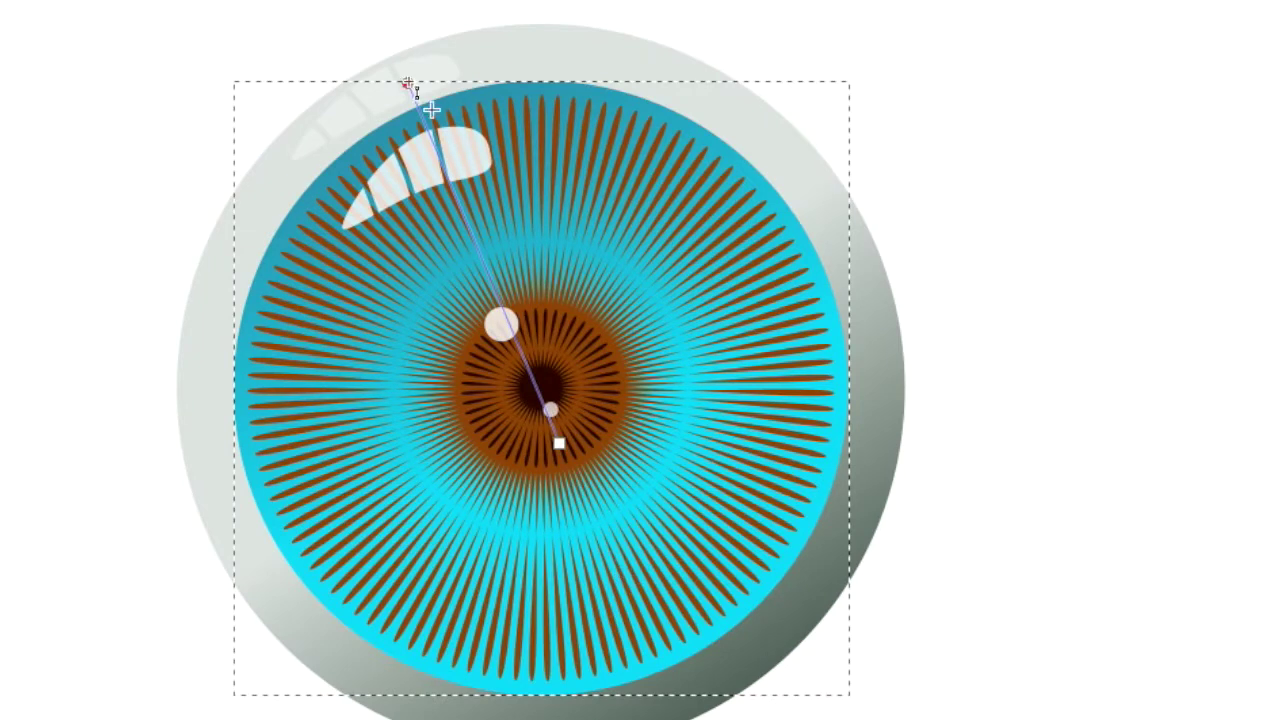
{"action": "left_click", "coordinate": [407, 83]}
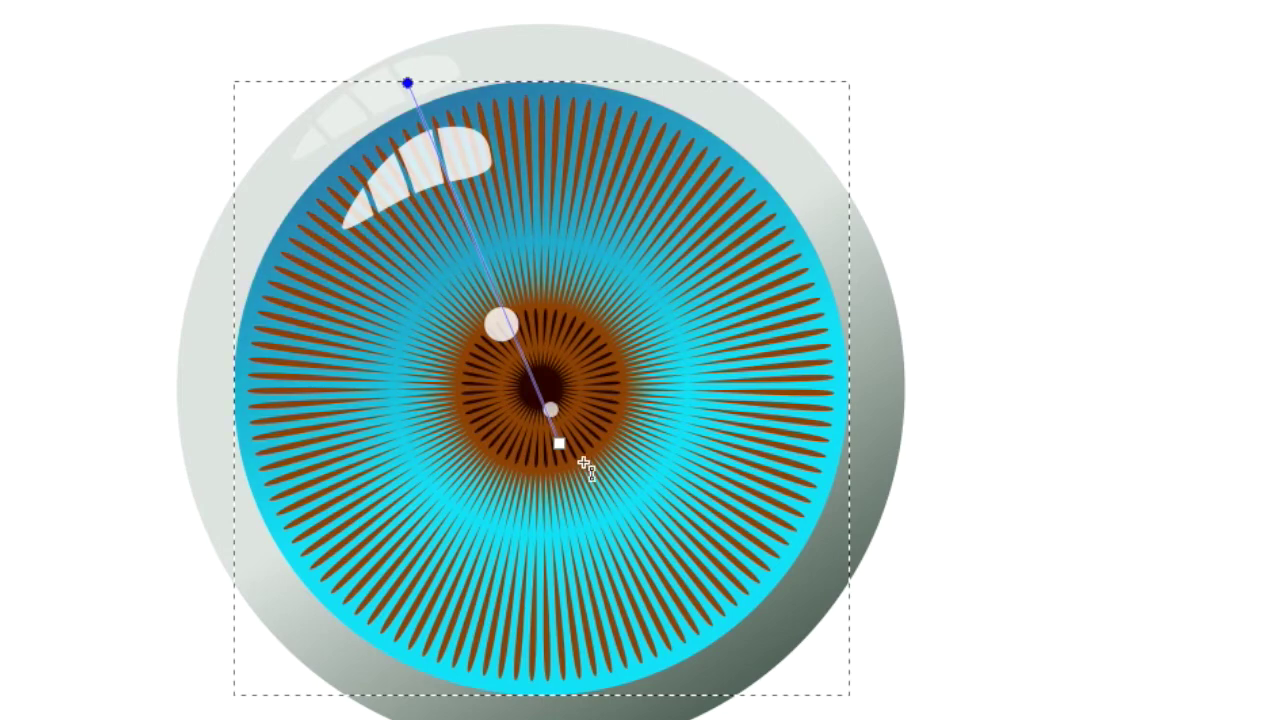
{"action": "left_click", "coordinate": [559, 443]}
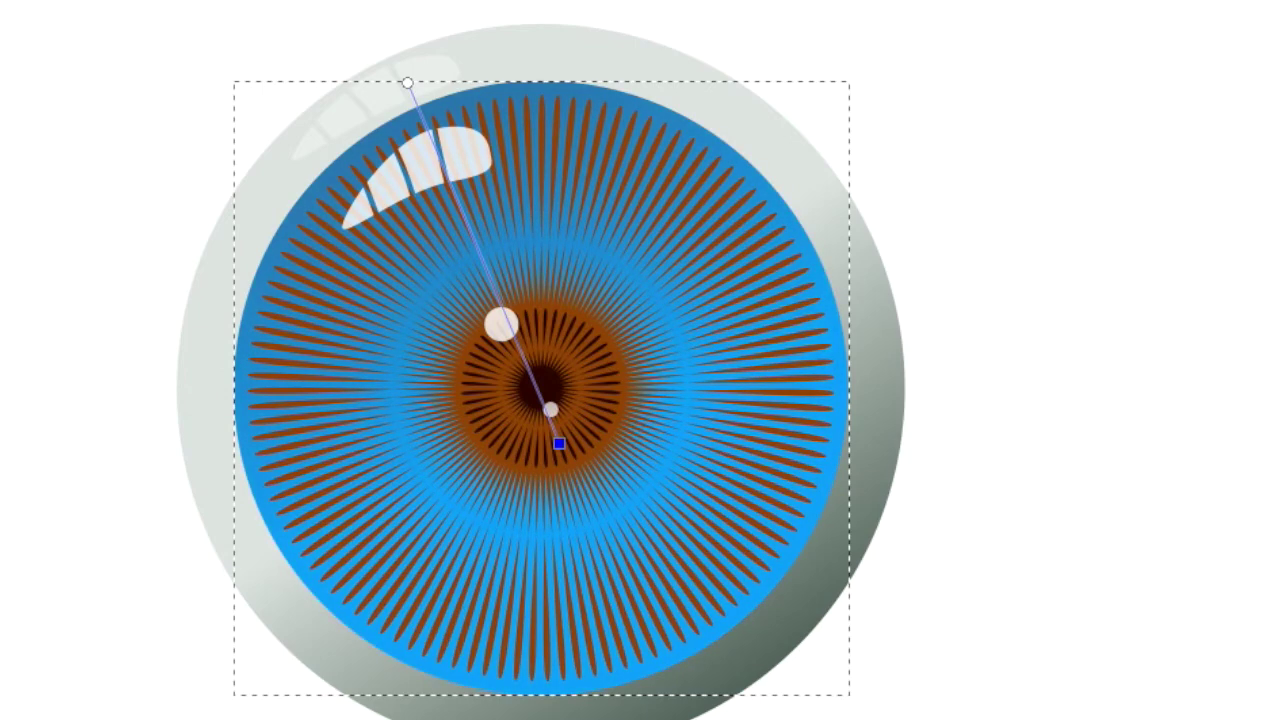
{"action": "left_click", "coordinate": [1171, 580]}
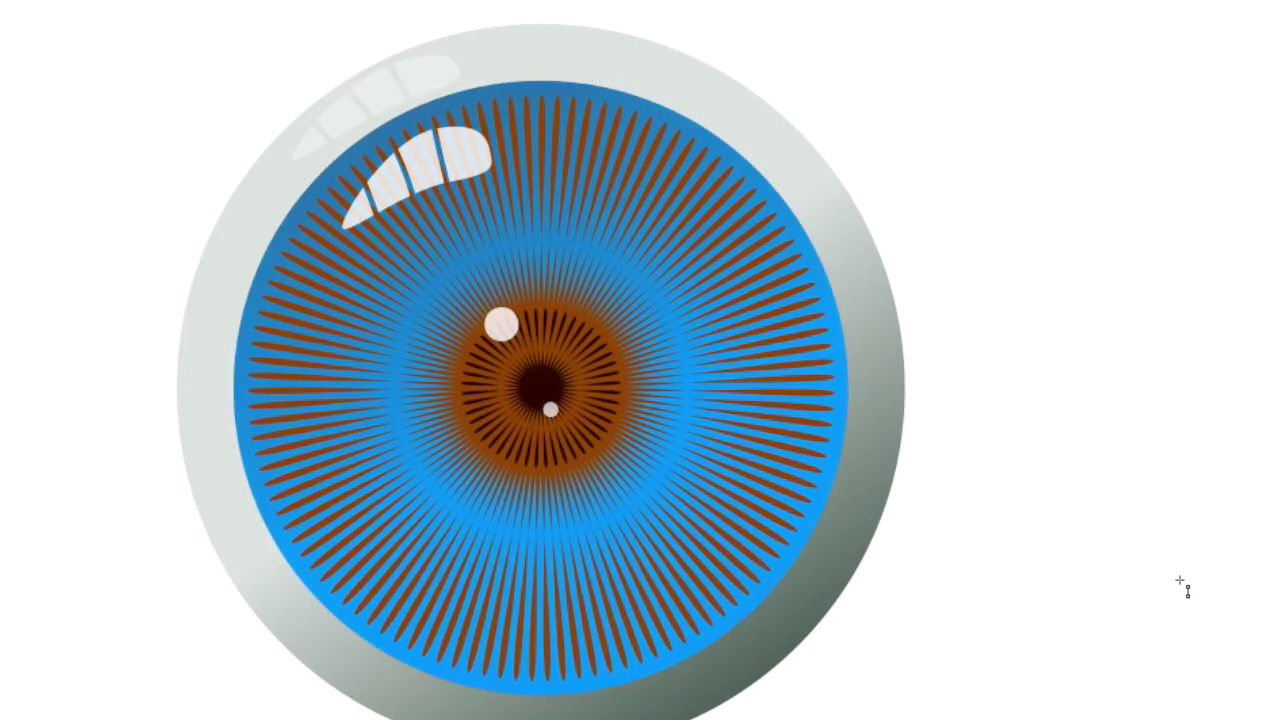
{"action": "key", "text": "minus"}
{"action": "key", "text": "plus"}
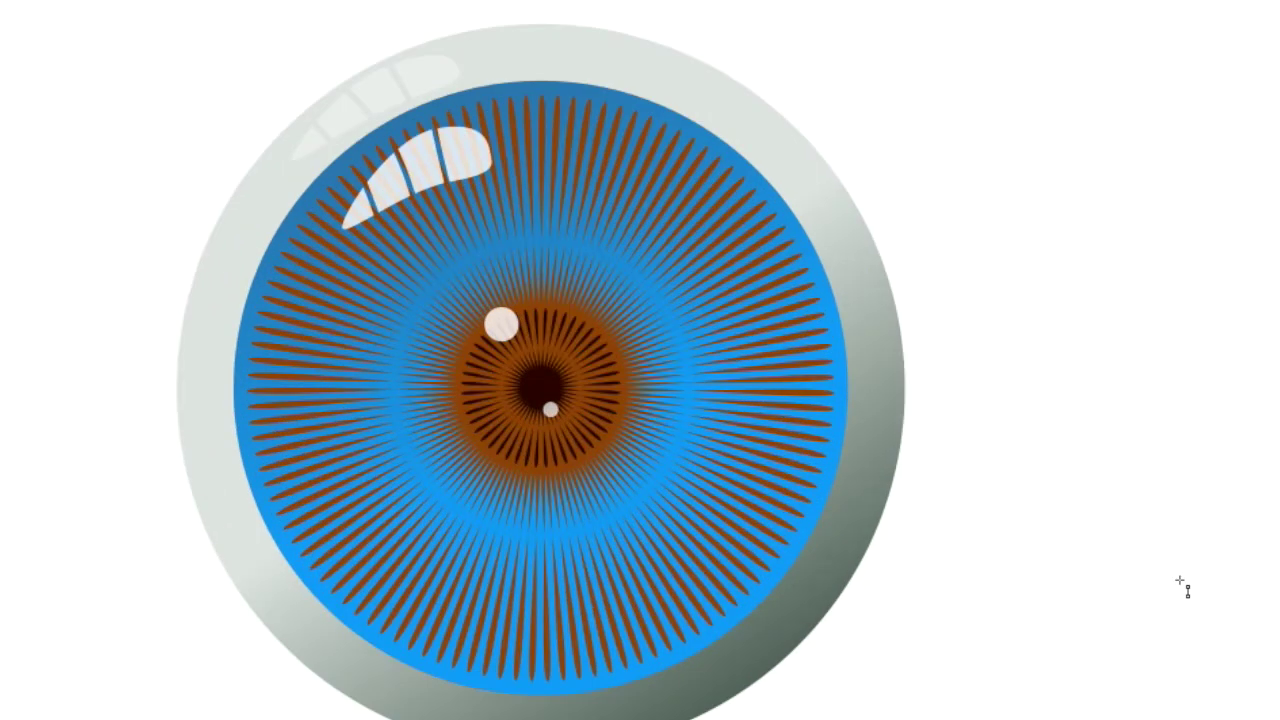